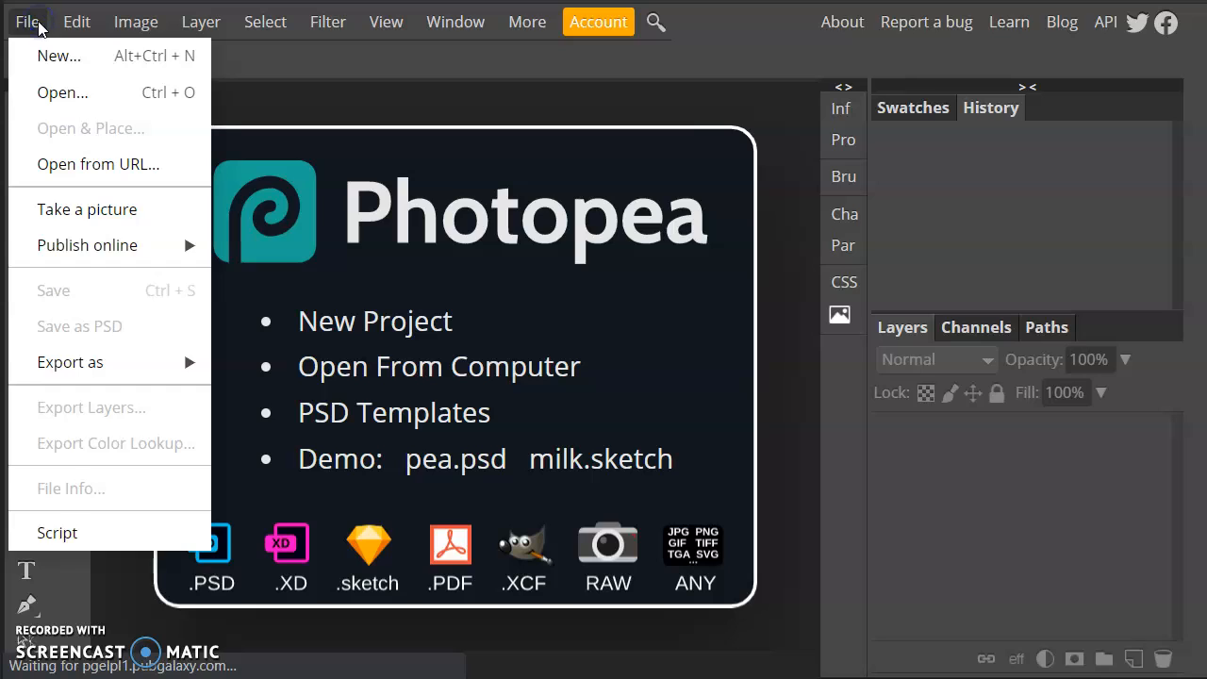
Open the image file Pen-Tool.png from the Pictures folder
{"action": "left_click", "coordinate": [55, 93]}
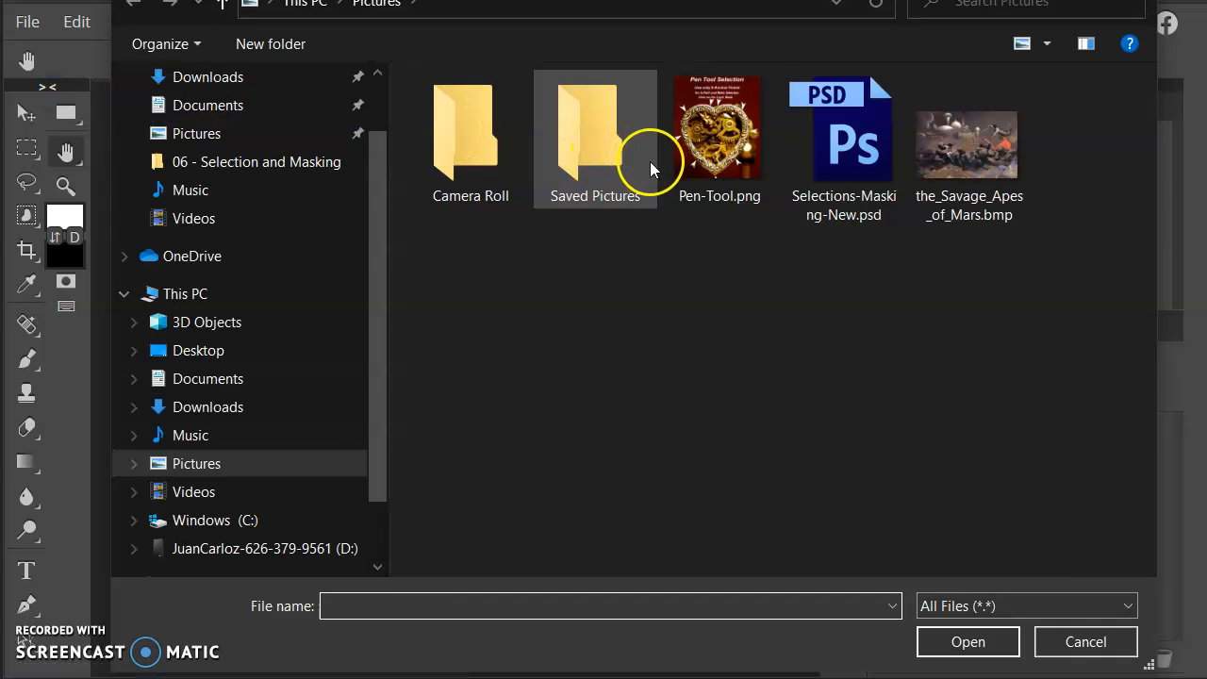
{"action": "left_click", "coordinate": [706, 141]}
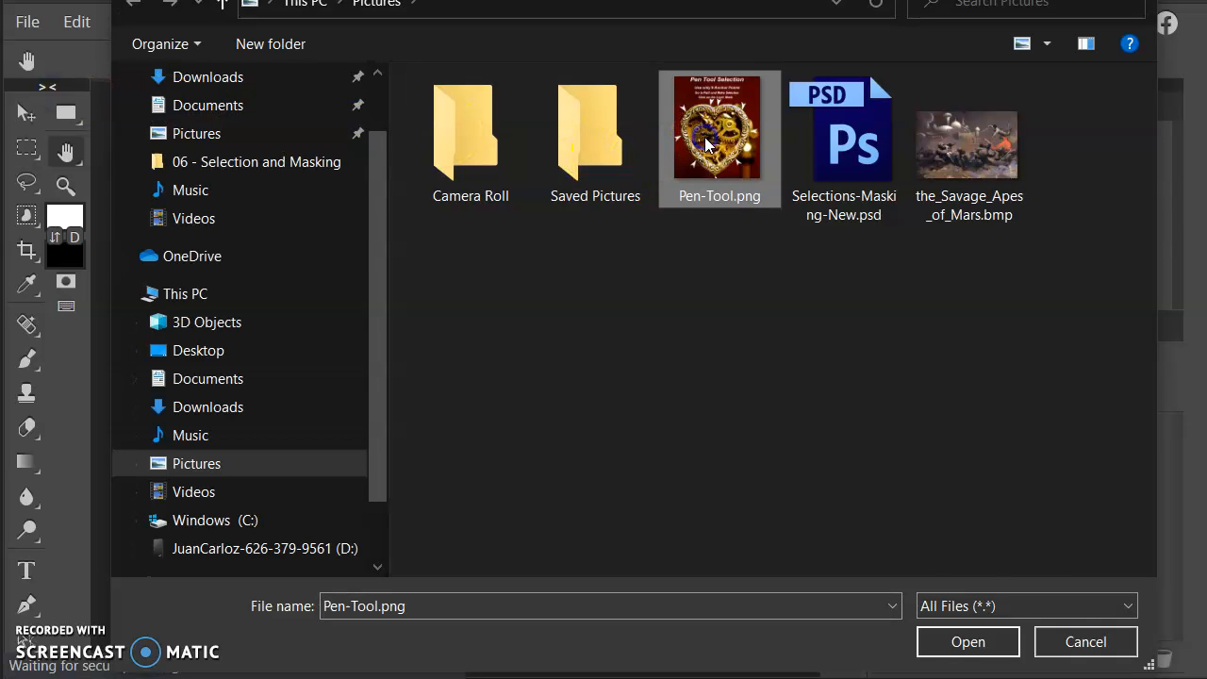
{"action": "left_click", "coordinate": [972, 641]}
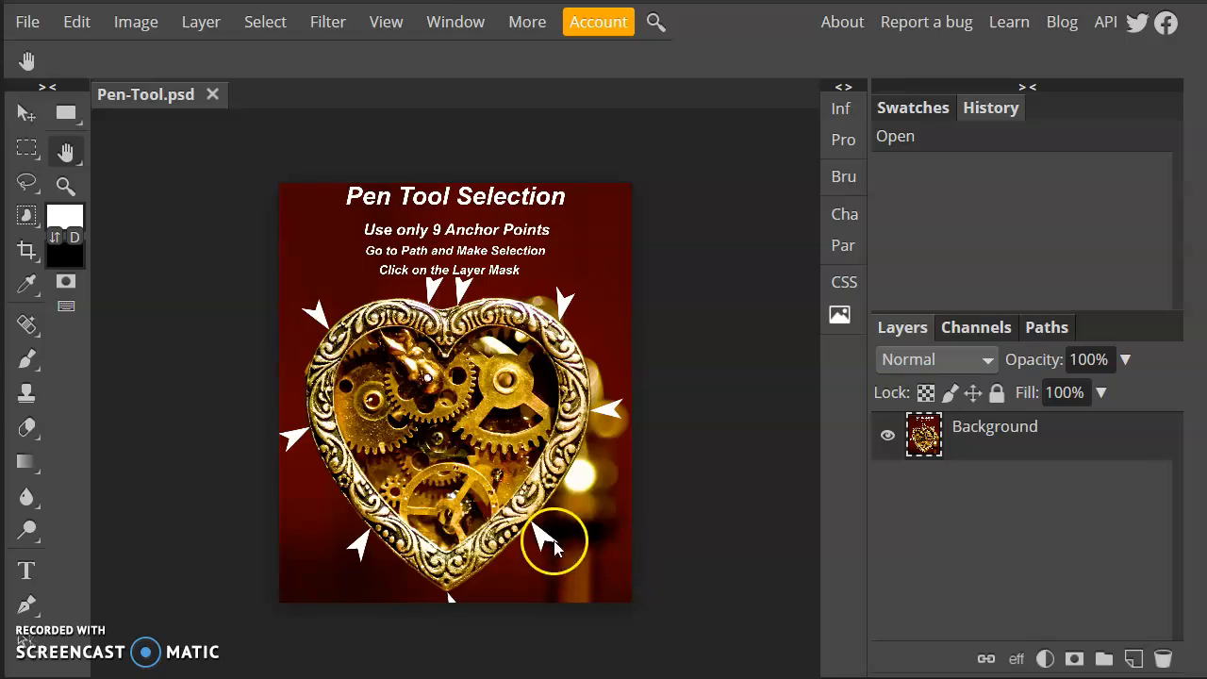
Start a Pen tool shape with anchor points at the arrows right of the heart's notch, at its upper right and at its right edge
{"action": "scroll", "coordinate": [553, 541], "scroll_direction": "up", "scroll_amount": 5}
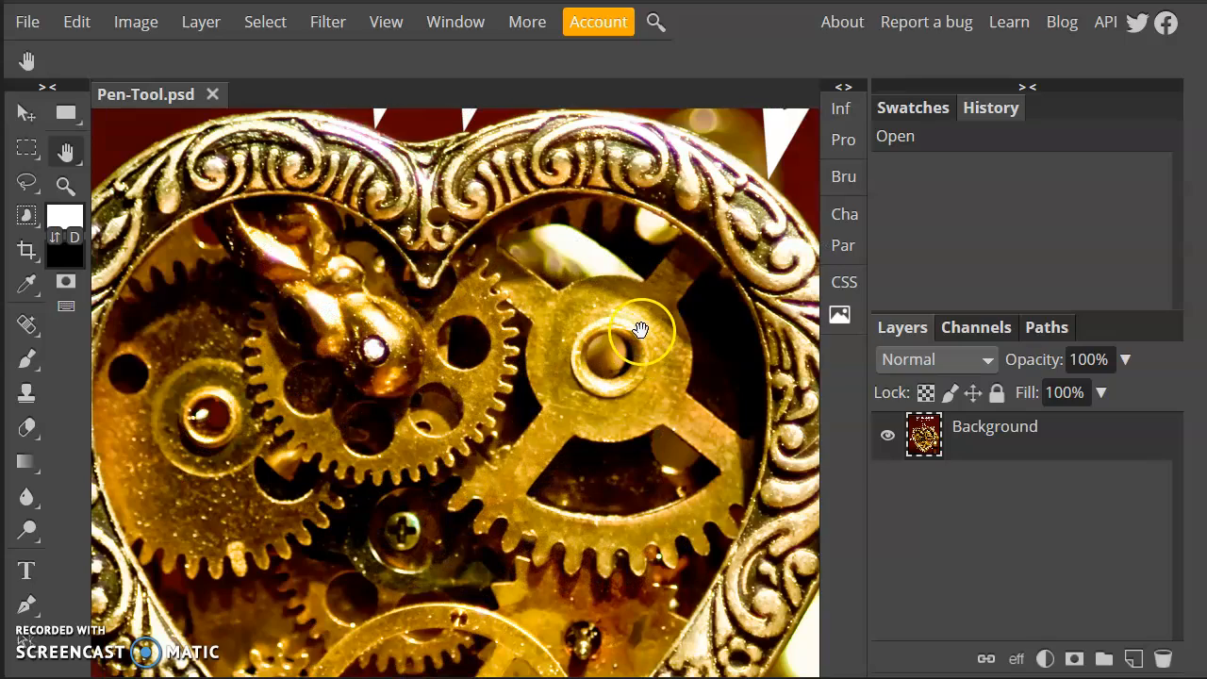
{"action": "left_click_drag", "start_coordinate": [639, 300], "coordinate": [433, 420]}
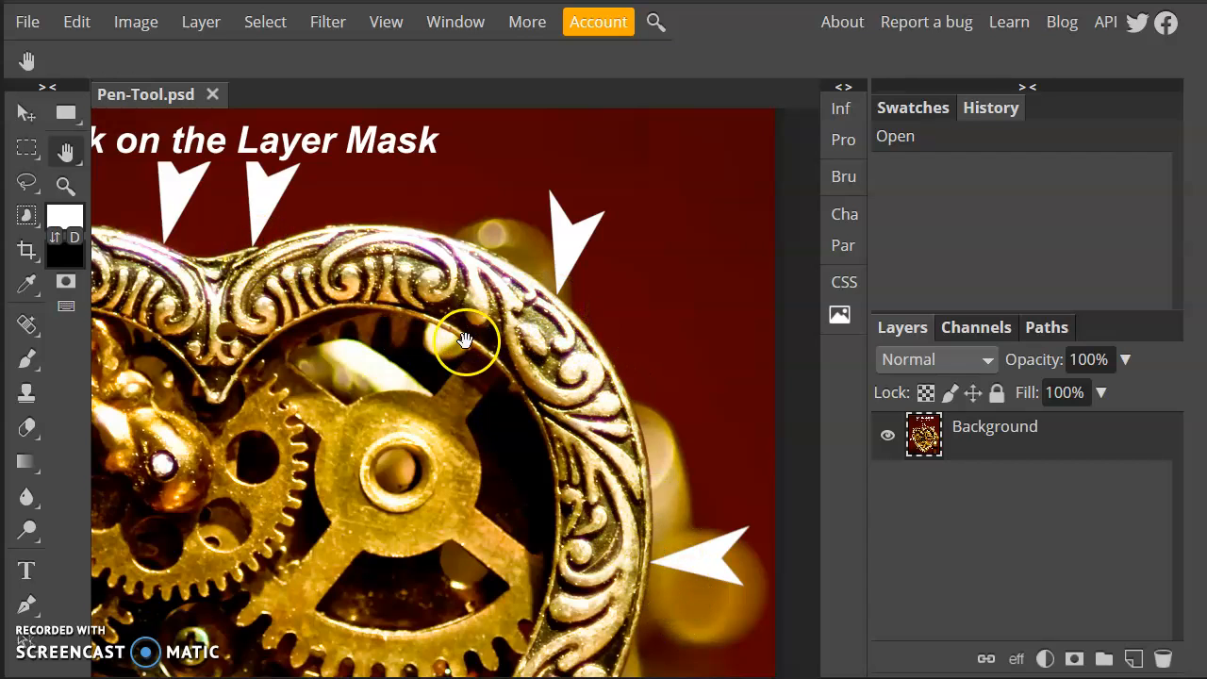
{"action": "left_click_drag", "start_coordinate": [437, 410], "coordinate": [576, 416]}
{"action": "mouse_move", "coordinate": [527, 318]}
{"action": "left_mouse_down"}
{"action": "mouse_move", "coordinate": [395, 266]}
{"action": "mouse_move", "coordinate": [403, 300]}
{"action": "mouse_move", "coordinate": [461, 287]}
{"action": "left_mouse_up"}
{"action": "left_click", "coordinate": [26, 604]}
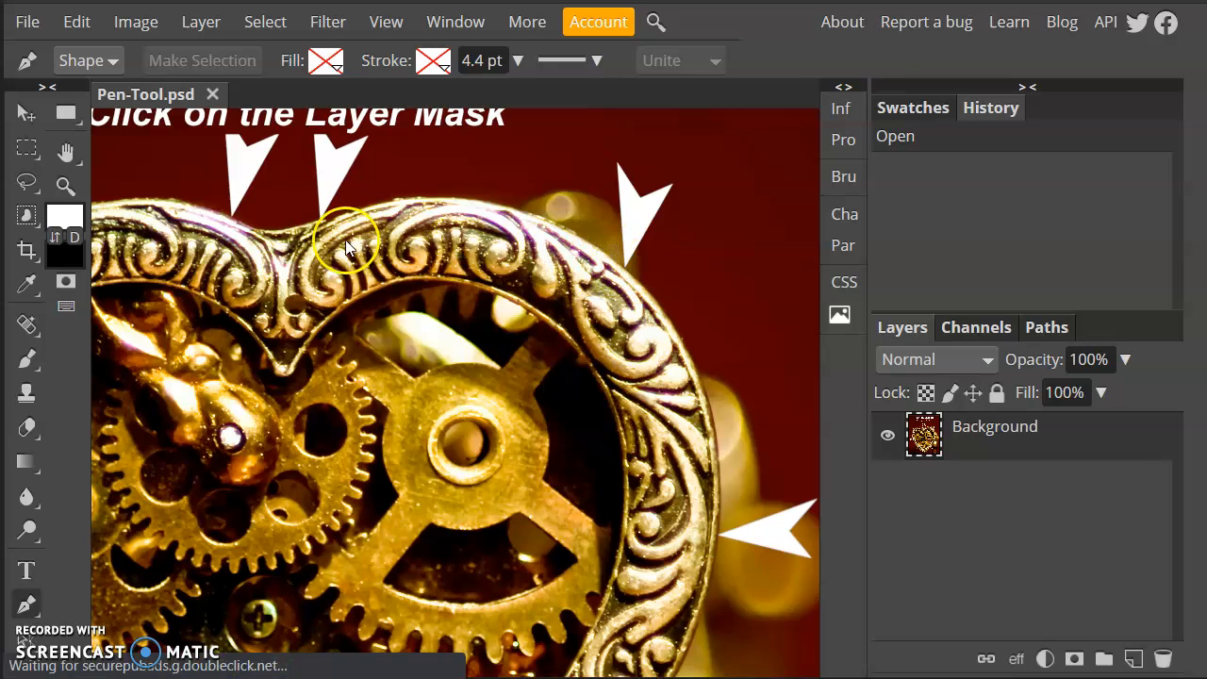
{"action": "left_click", "coordinate": [319, 222]}
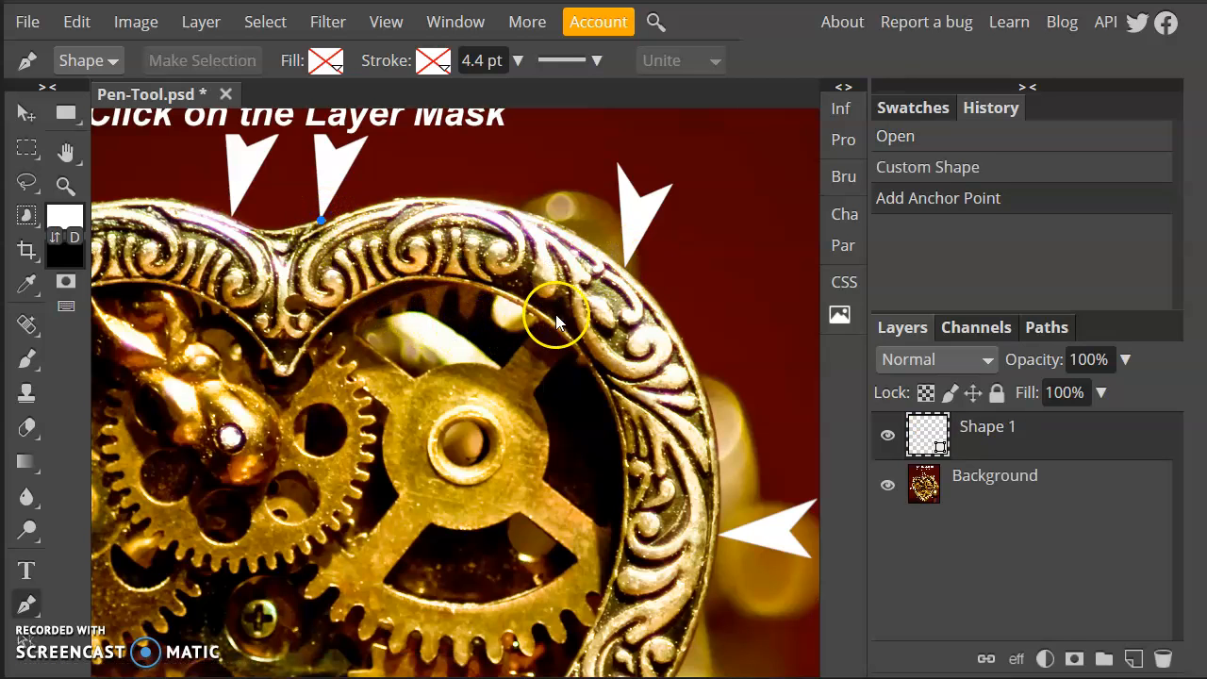
{"action": "left_click", "coordinate": [622, 270]}
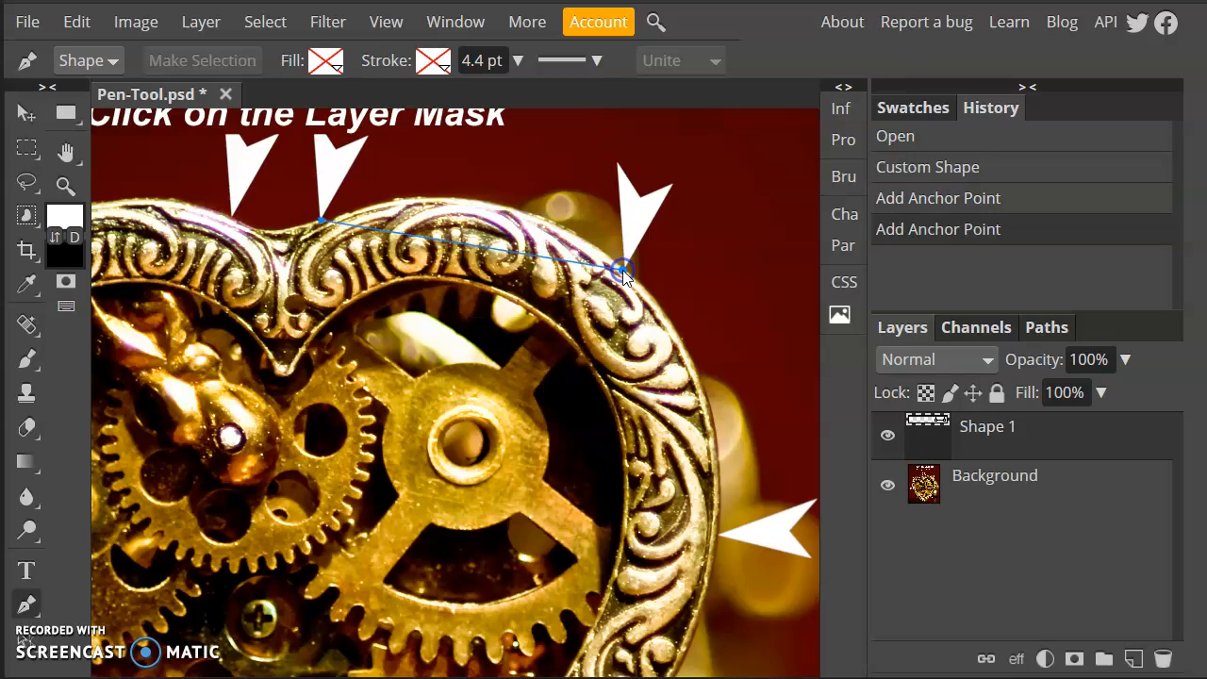
{"action": "left_click", "coordinate": [719, 531]}
Set the pen shape's fill to solid red
{"action": "left_click", "coordinate": [330, 58]}
{"action": "left_click", "coordinate": [437, 110]}
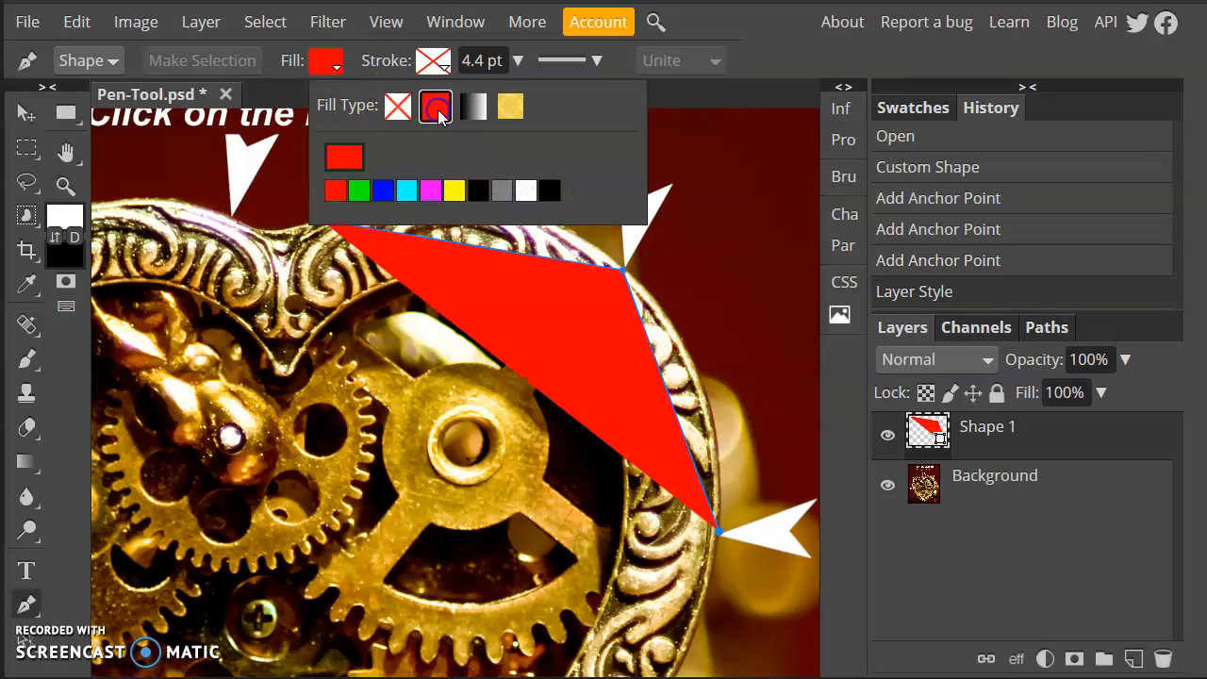
{"action": "left_click", "coordinate": [740, 24]}
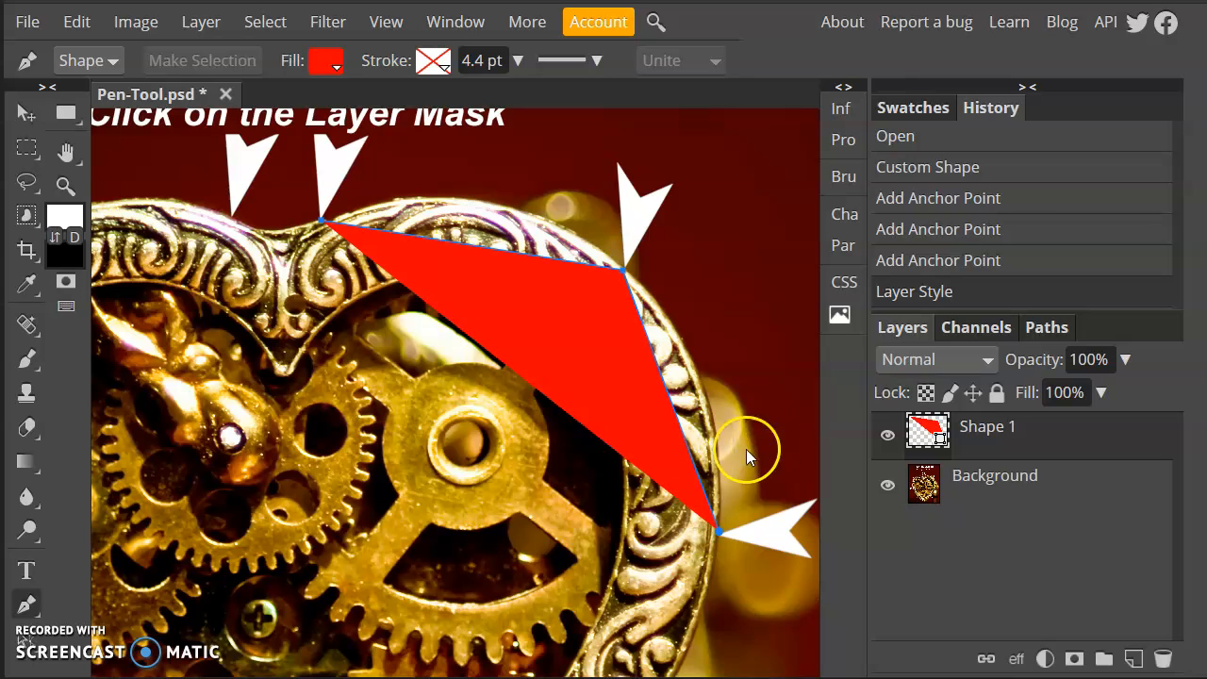
Continue the path with anchor points at the heart's lower-right arrow, bottom tip and lower-left arrow
{"action": "left_click_drag", "start_coordinate": [679, 458], "coordinate": [697, 105]}
{"action": "left_click_drag", "start_coordinate": [663, 384], "coordinate": [613, 354]}
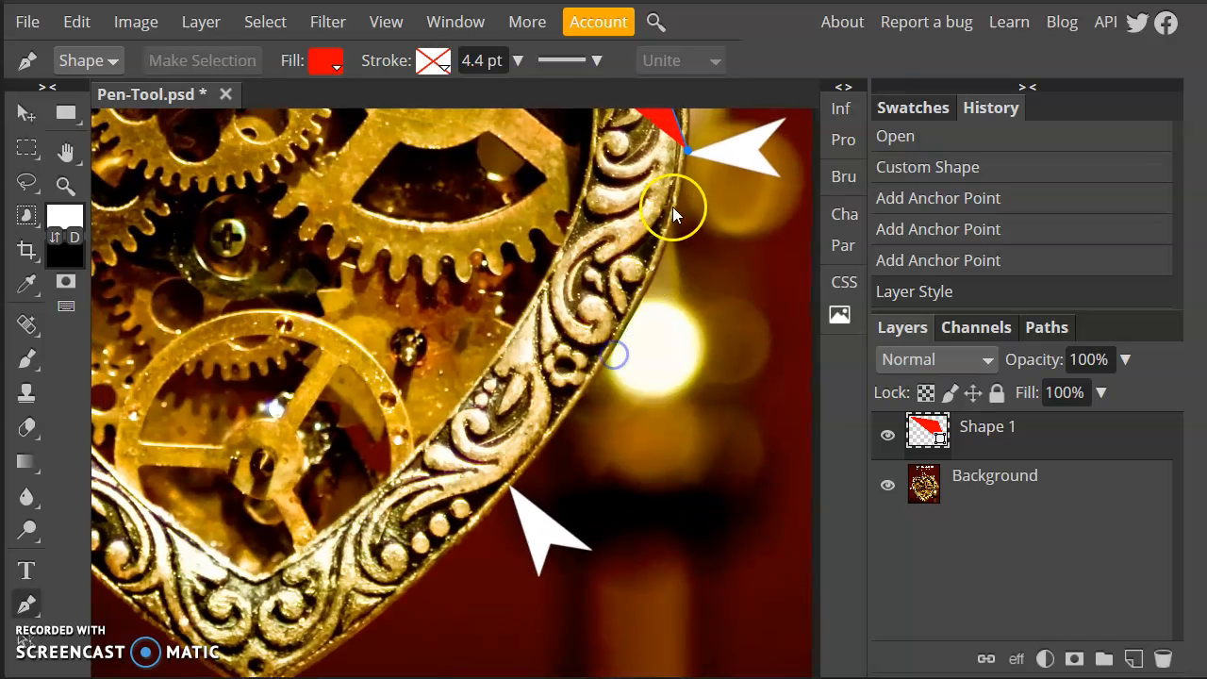
{"action": "left_click", "coordinate": [508, 488]}
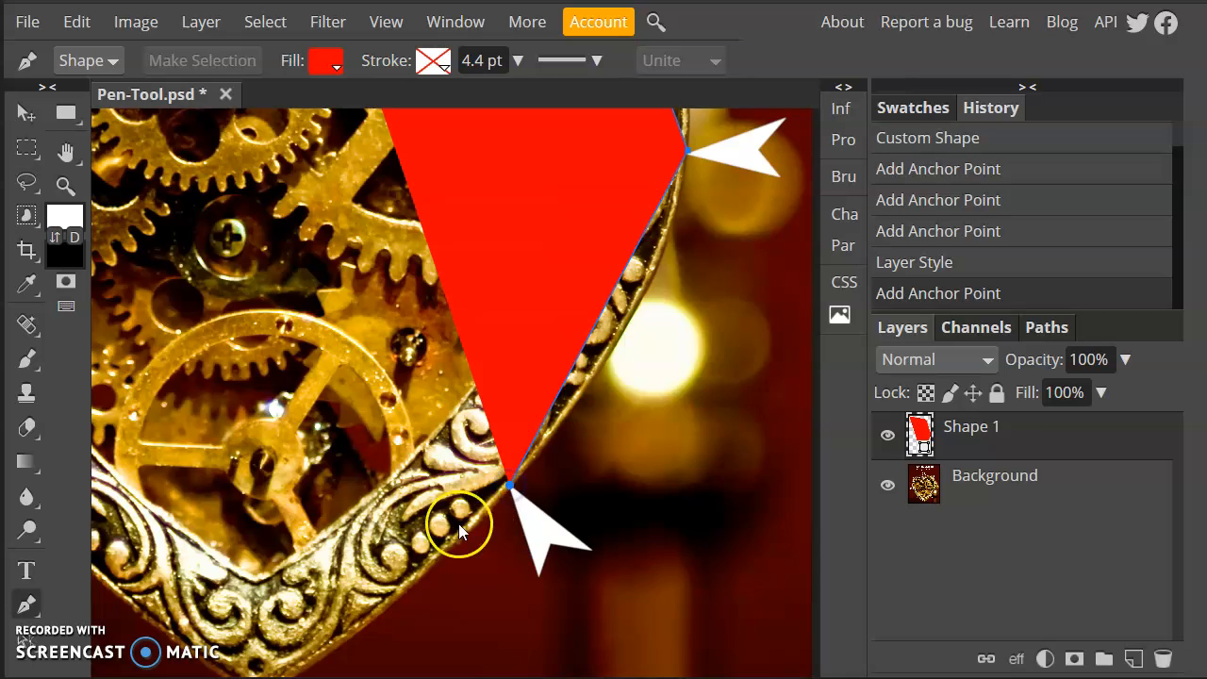
{"action": "left_click_drag", "start_coordinate": [358, 509], "coordinate": [528, 326]}
{"action": "left_click", "coordinate": [431, 513]}
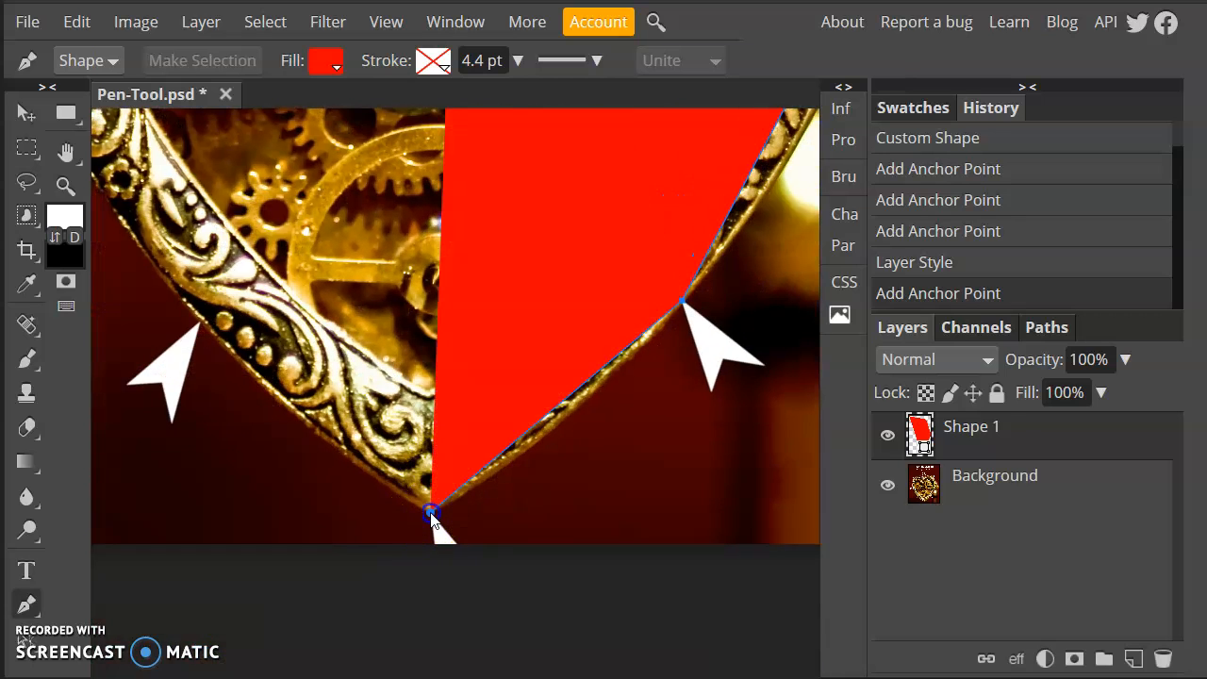
{"action": "left_click_drag", "start_coordinate": [366, 396], "coordinate": [518, 472]}
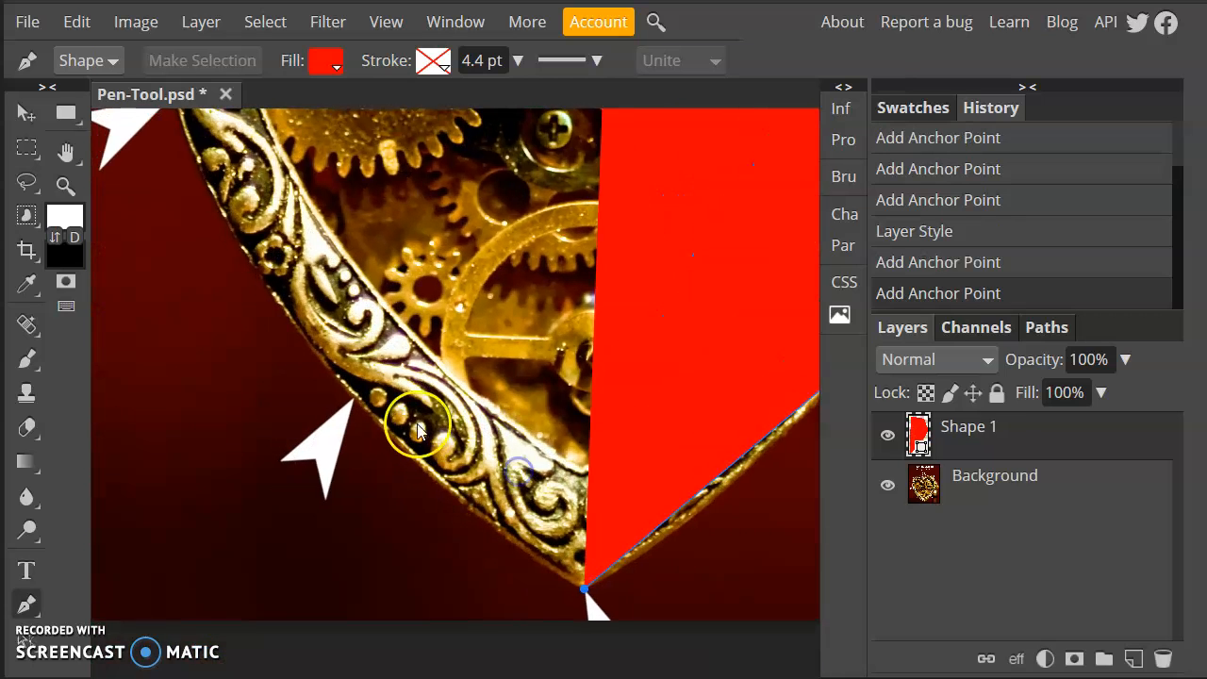
{"action": "left_click", "coordinate": [354, 398]}
Add anchor points at the heart's left, upper-left and left-of-notch arrows, and close the path at its starting point
{"action": "left_click_drag", "start_coordinate": [366, 283], "coordinate": [546, 461]}
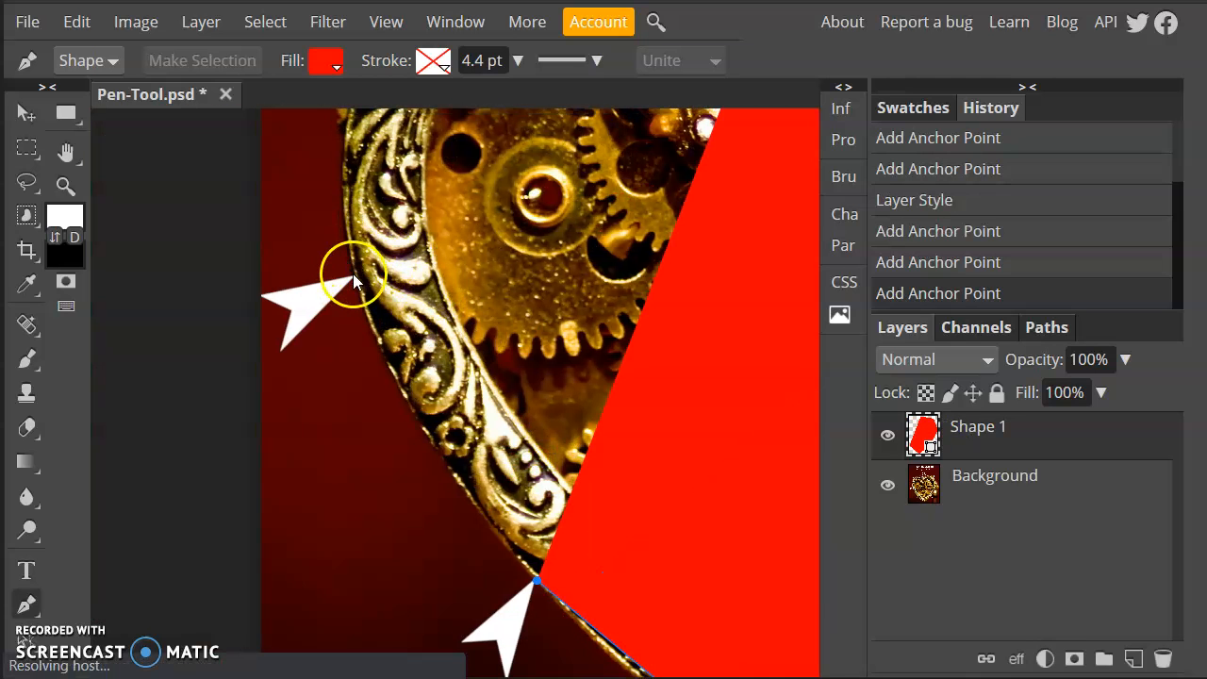
{"action": "left_click", "coordinate": [355, 274]}
{"action": "left_click_drag", "start_coordinate": [420, 153], "coordinate": [283, 438]}
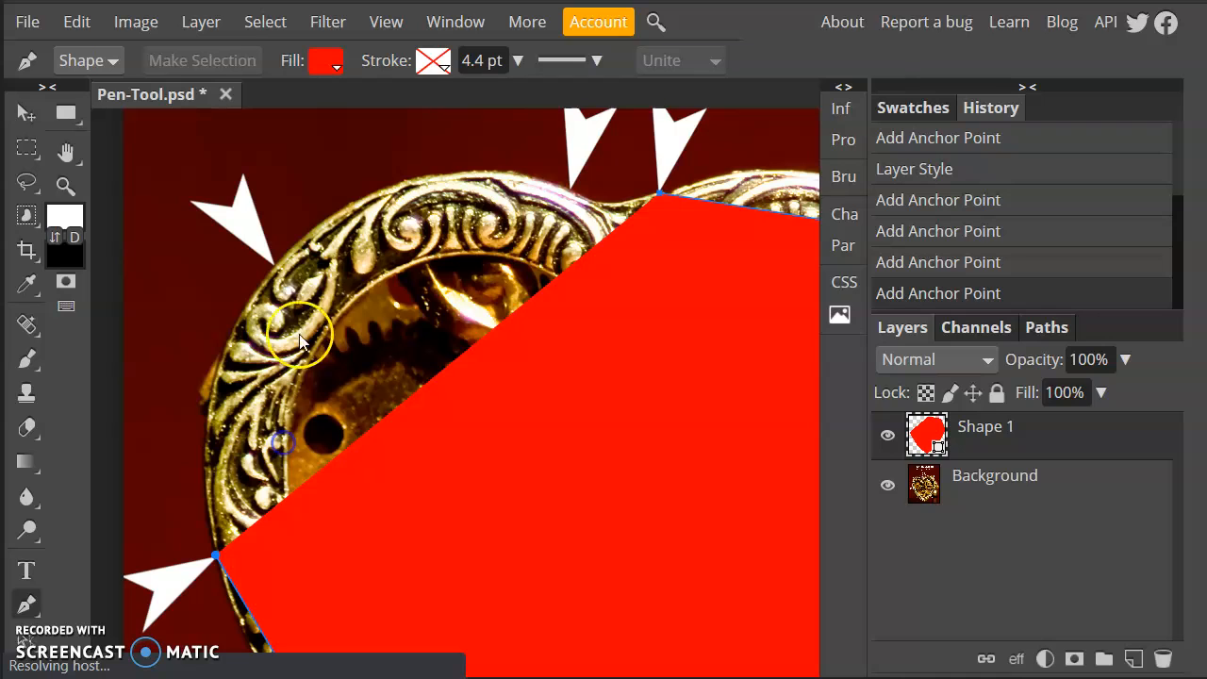
{"action": "left_click", "coordinate": [276, 268]}
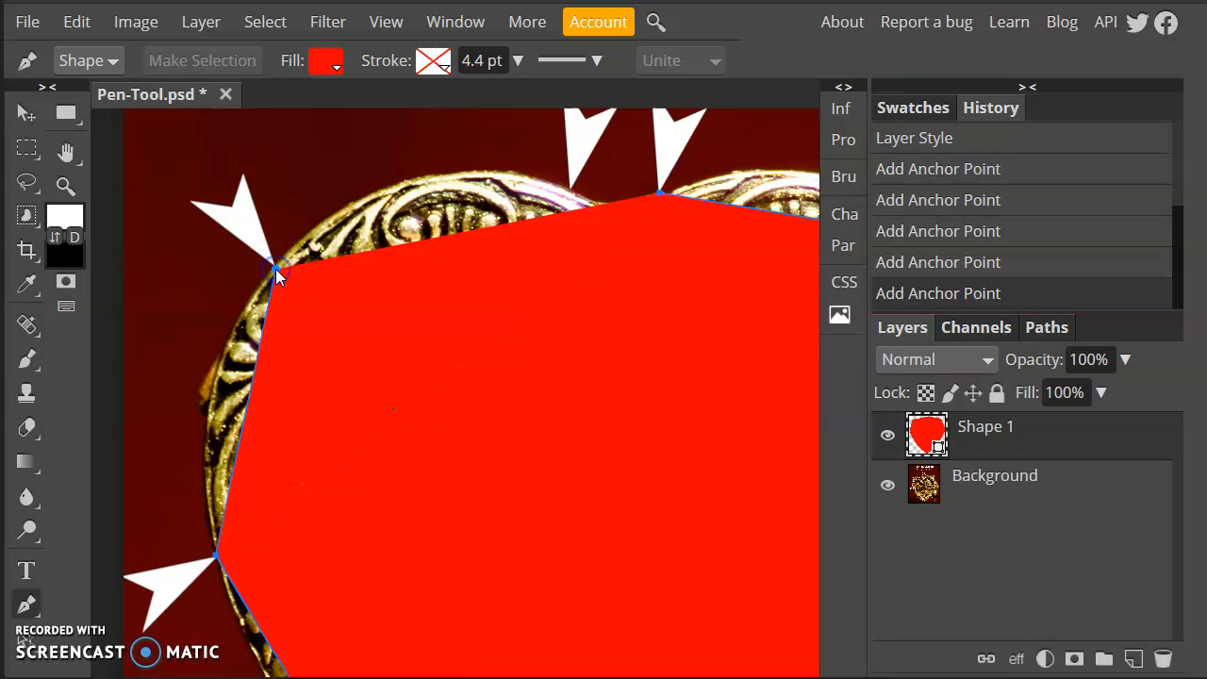
{"action": "left_click", "coordinate": [569, 187]}
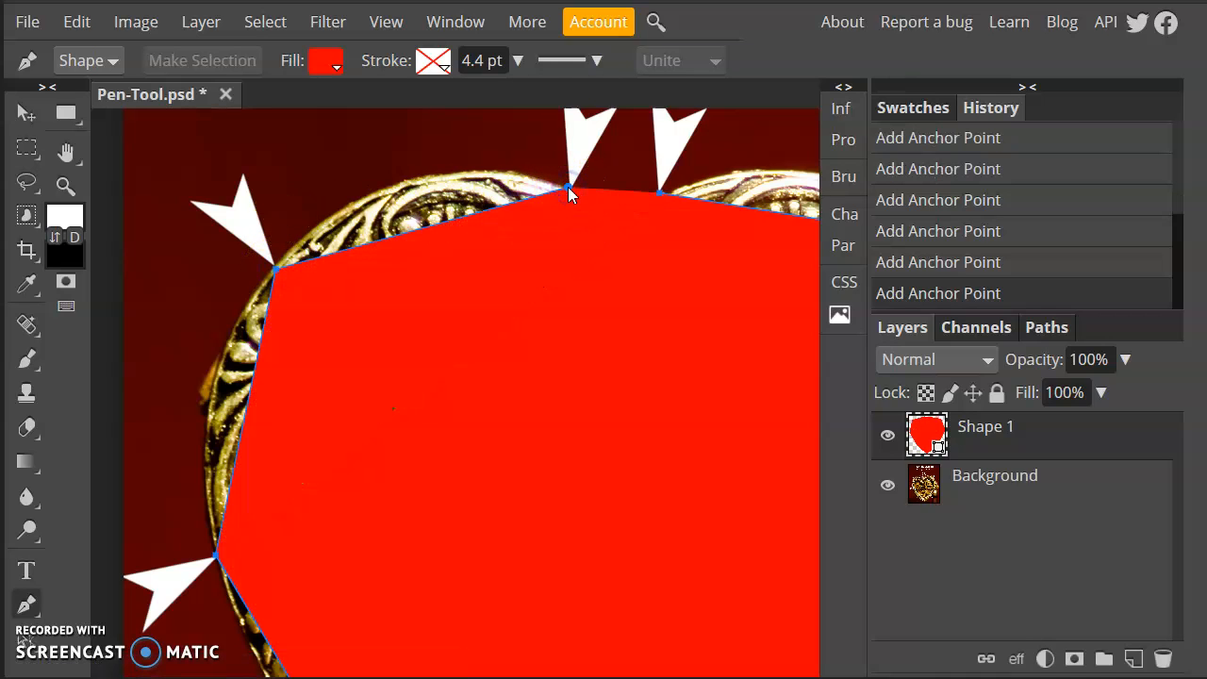
{"action": "left_click", "coordinate": [660, 193]}
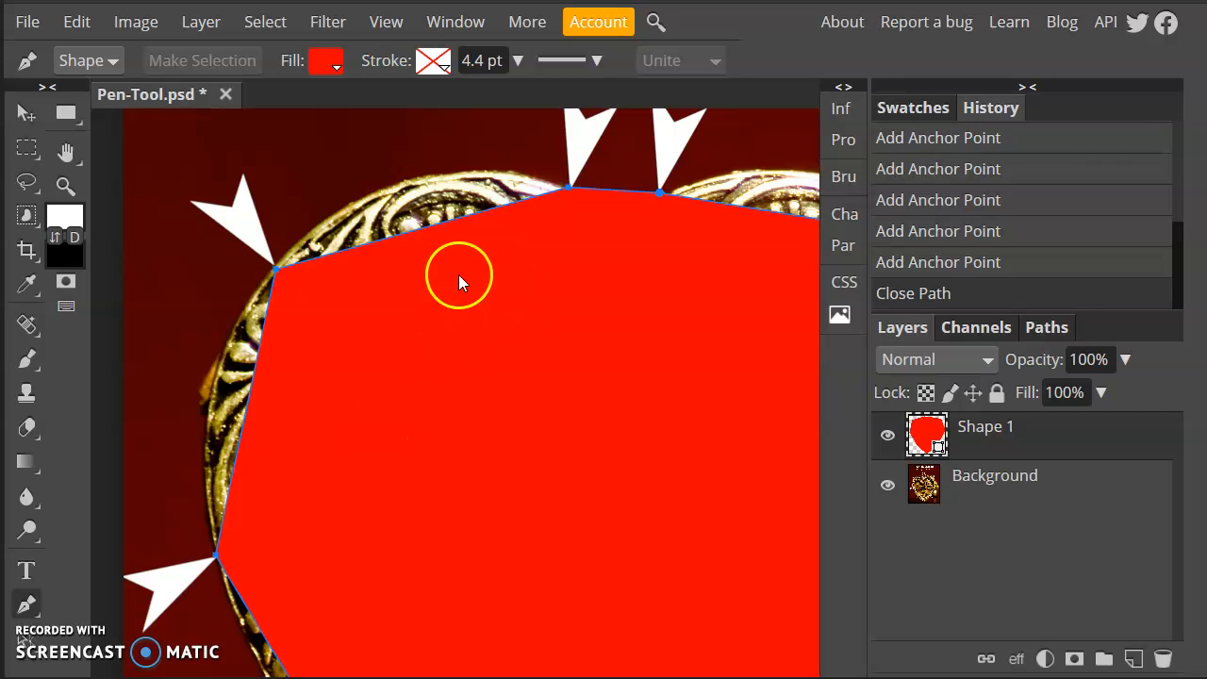
Set the closed shape's fill to none
{"action": "left_click", "coordinate": [327, 68]}
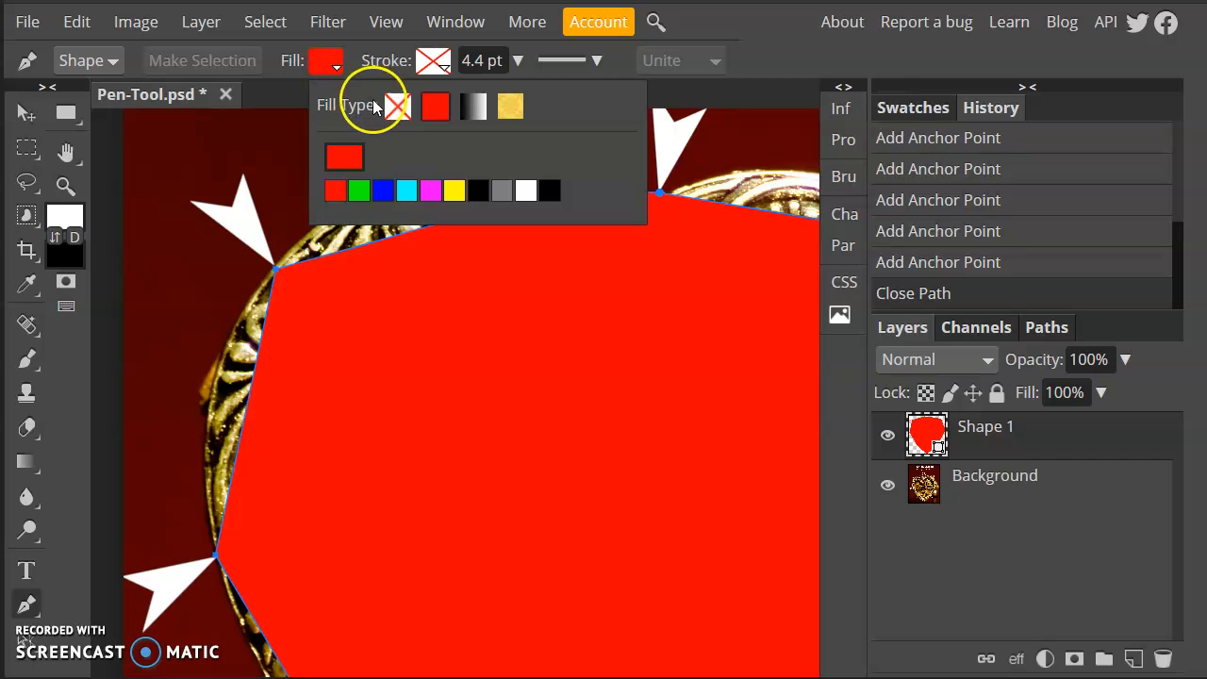
{"action": "left_click", "coordinate": [398, 108]}
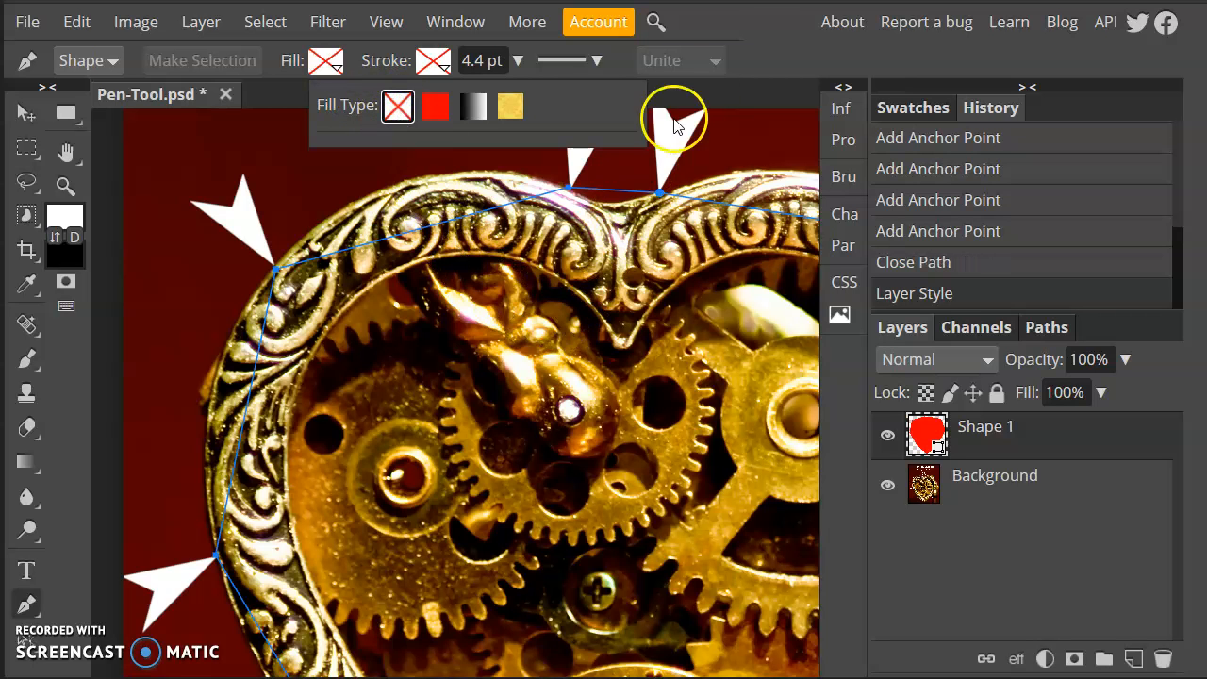
{"action": "left_click", "coordinate": [747, 25]}
Add curve handles to the anchor point on the heart's upper right with the Path Select tool
{"action": "mouse_move", "coordinate": [723, 257]}
{"action": "left_mouse_down"}
{"action": "mouse_move", "coordinate": [529, 298]}
{"action": "mouse_move", "coordinate": [274, 323]}
{"action": "mouse_move", "coordinate": [433, 321]}
{"action": "mouse_move", "coordinate": [349, 300]}
{"action": "left_mouse_up"}
{"action": "left_click", "coordinate": [465, 289]}
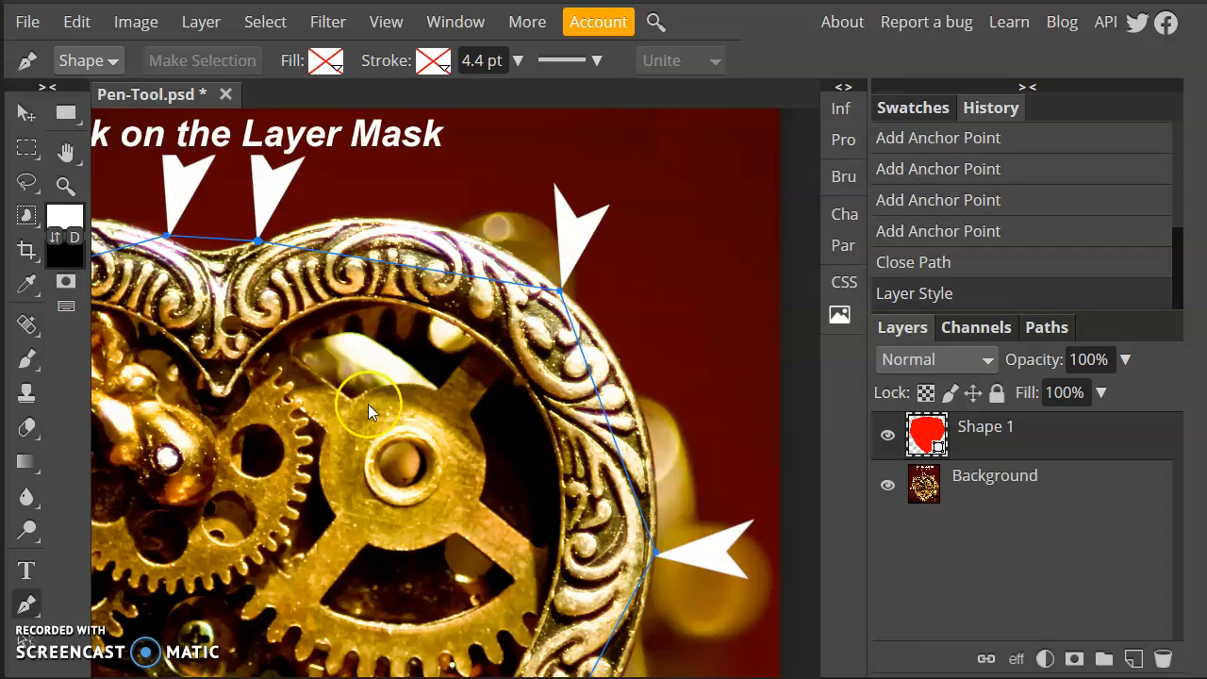
{"action": "right_click", "coordinate": [28, 641]}
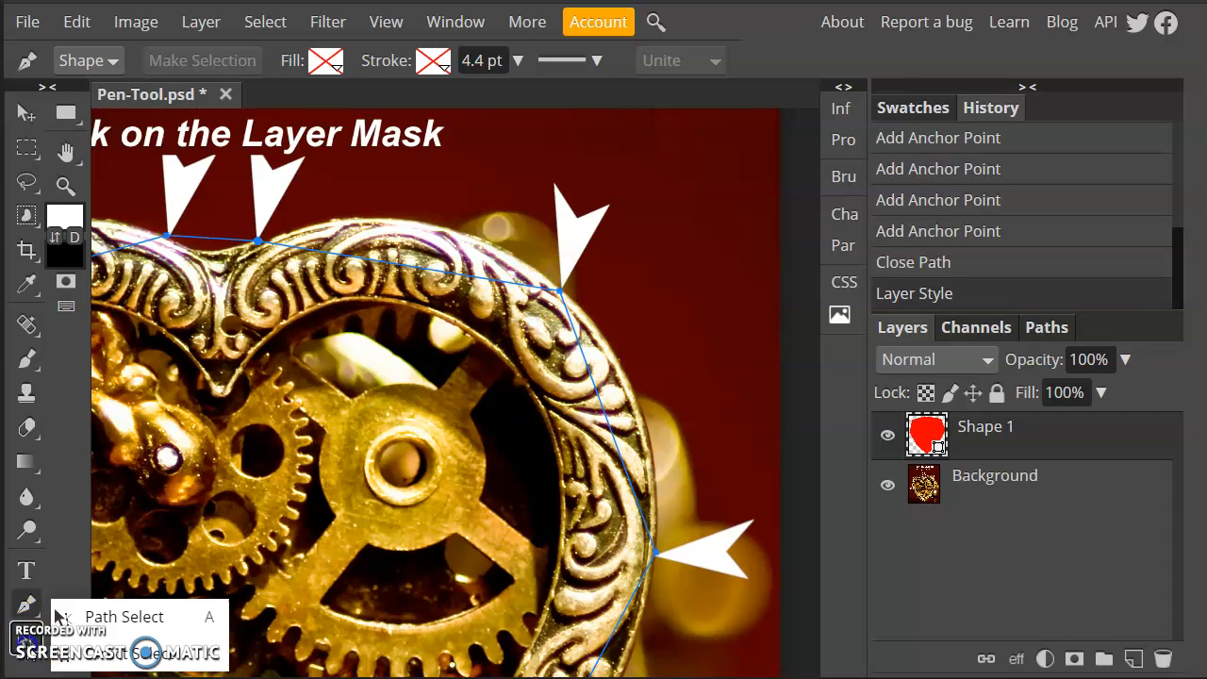
{"action": "left_click", "coordinate": [103, 624]}
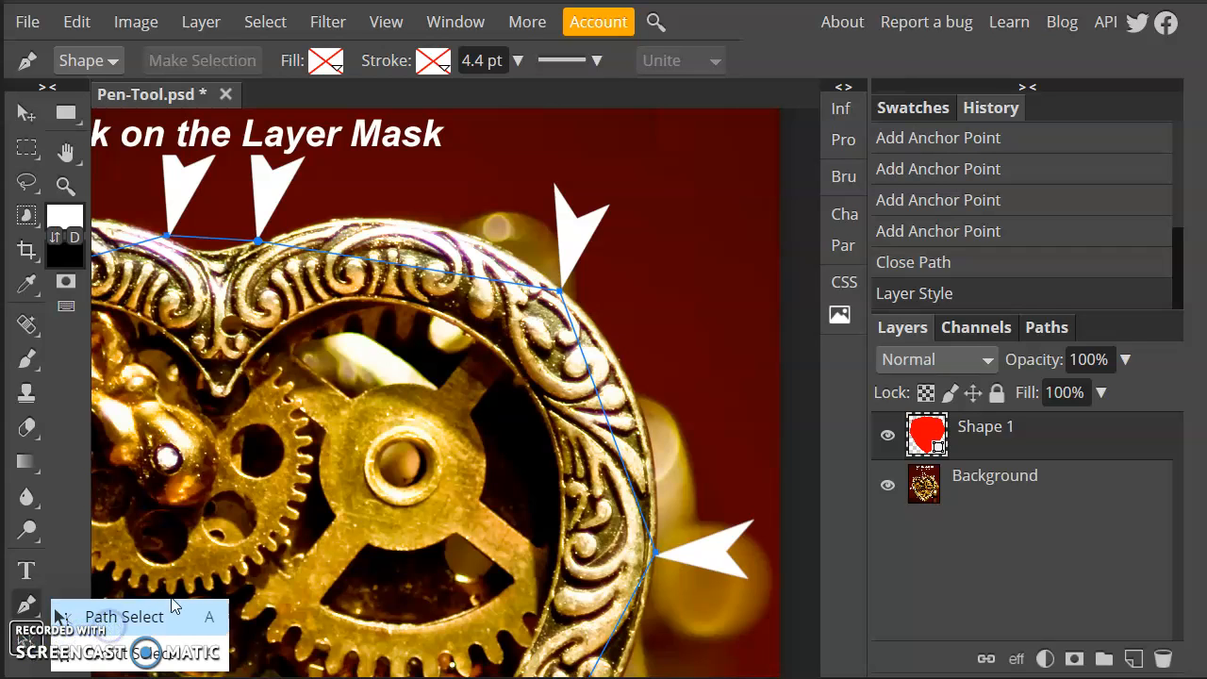
{"action": "left_click", "coordinate": [150, 620]}
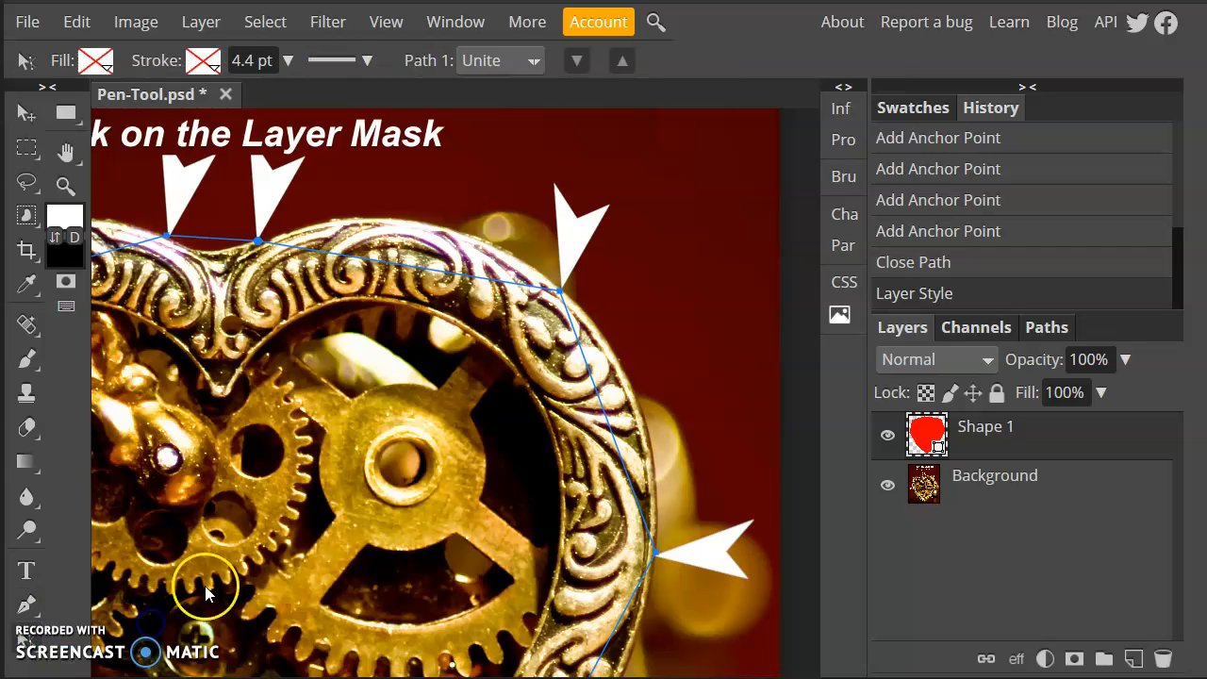
{"action": "left_click", "coordinate": [561, 290]}
{"action": "double_click", "coordinate": [560, 290]}
{"action": "left_click", "coordinate": [575, 291]}
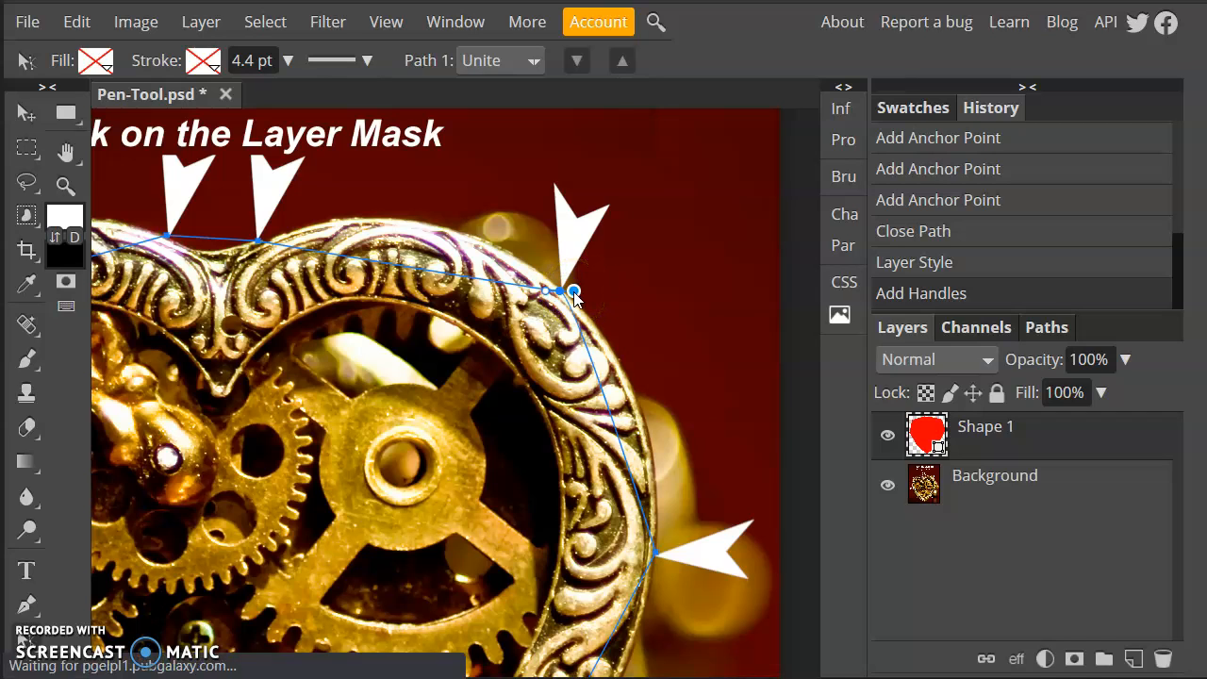
Pull both handles of the upper-right anchor point so the path follows the outer edge of the heart's right lobe
{"action": "left_click_drag", "start_coordinate": [574, 293], "coordinate": [593, 293]}
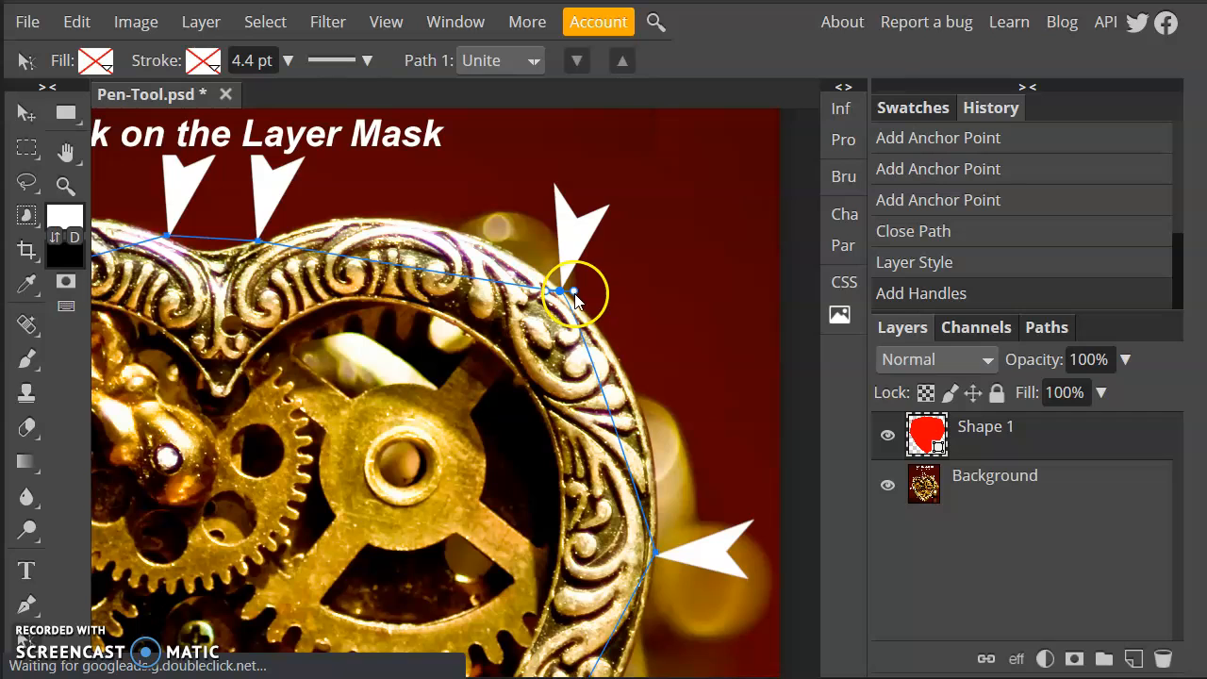
{"action": "left_click_drag", "start_coordinate": [571, 286], "coordinate": [671, 361]}
{"action": "left_click_drag", "start_coordinate": [734, 288], "coordinate": [682, 396]}
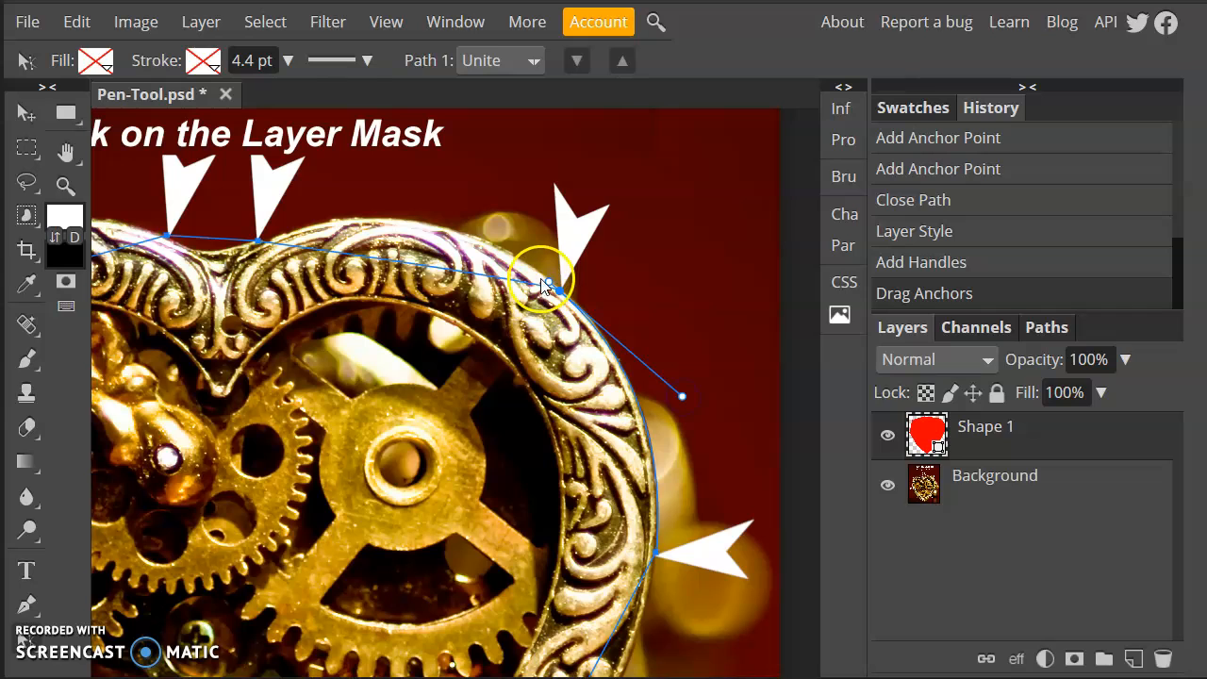
{"action": "left_click_drag", "start_coordinate": [547, 281], "coordinate": [410, 167]}
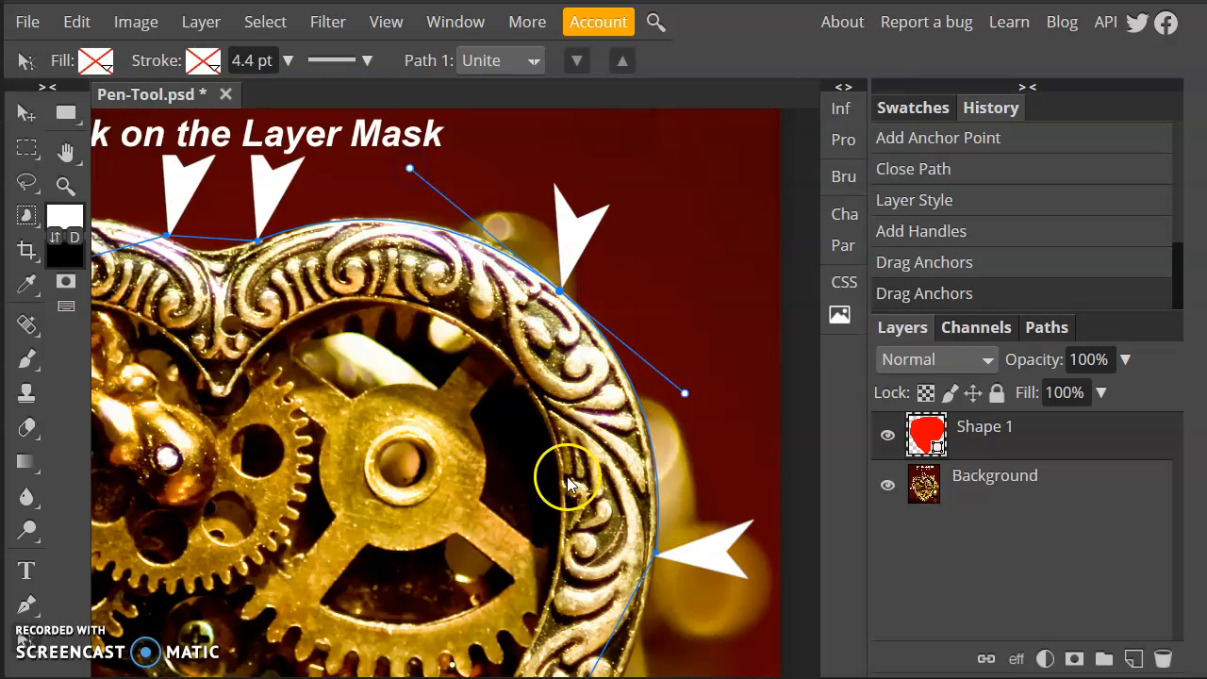
Add curve handles to the lower-right anchor point and fit the segment above it to the heart's outer edge
{"action": "left_click_drag", "start_coordinate": [562, 477], "coordinate": [553, 154]}
{"action": "left_click_drag", "start_coordinate": [401, 473], "coordinate": [426, 385]}
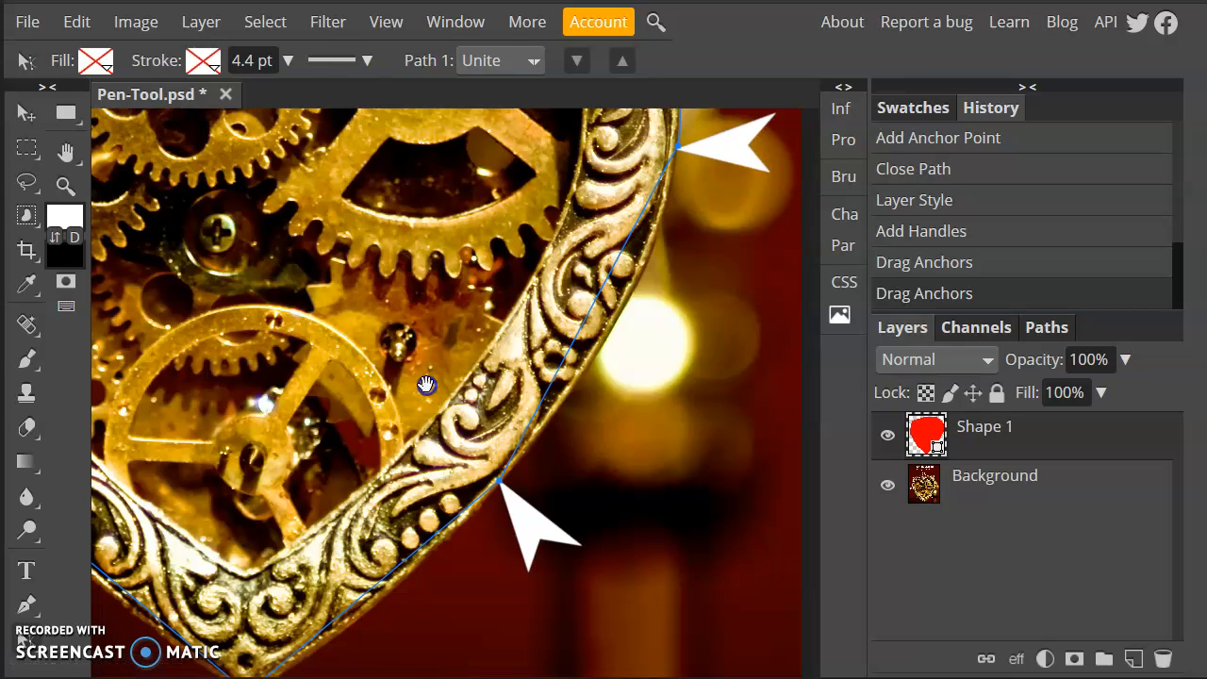
{"action": "left_click", "coordinate": [526, 500]}
{"action": "left_click", "coordinate": [531, 492]}
{"action": "left_click", "coordinate": [499, 480]}
{"action": "right_click", "coordinate": [498, 479]}
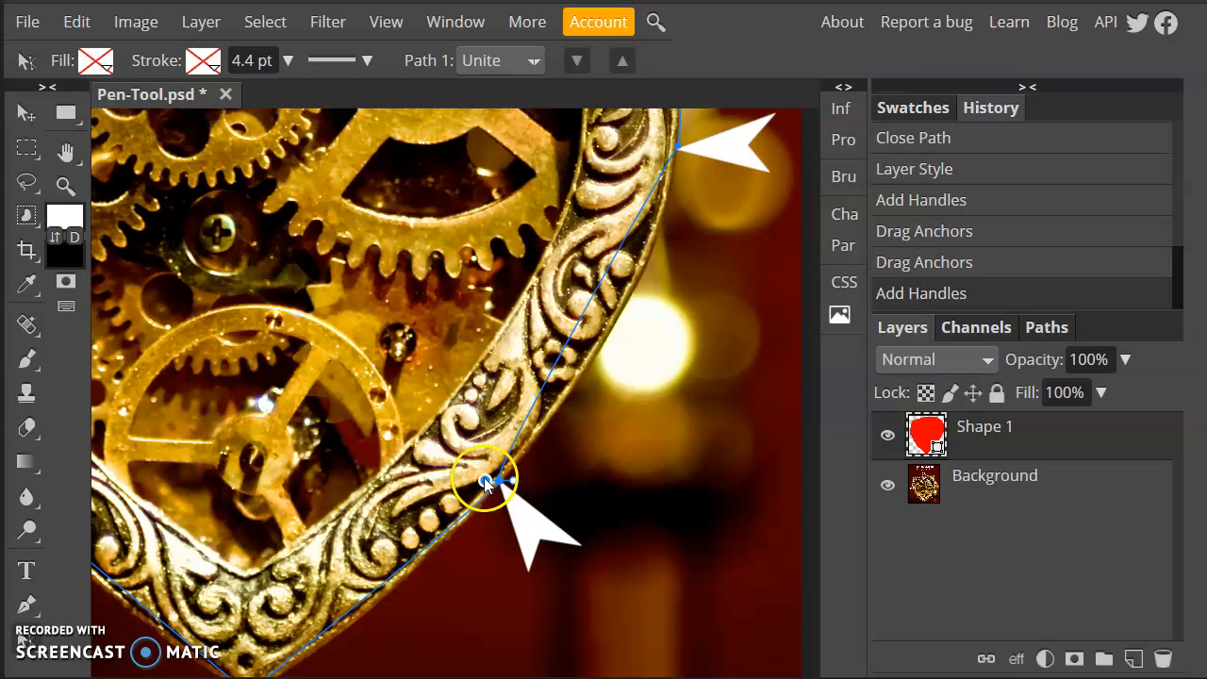
{"action": "left_click_drag", "start_coordinate": [484, 478], "coordinate": [473, 572]}
{"action": "left_click_drag", "start_coordinate": [475, 577], "coordinate": [677, 283]}
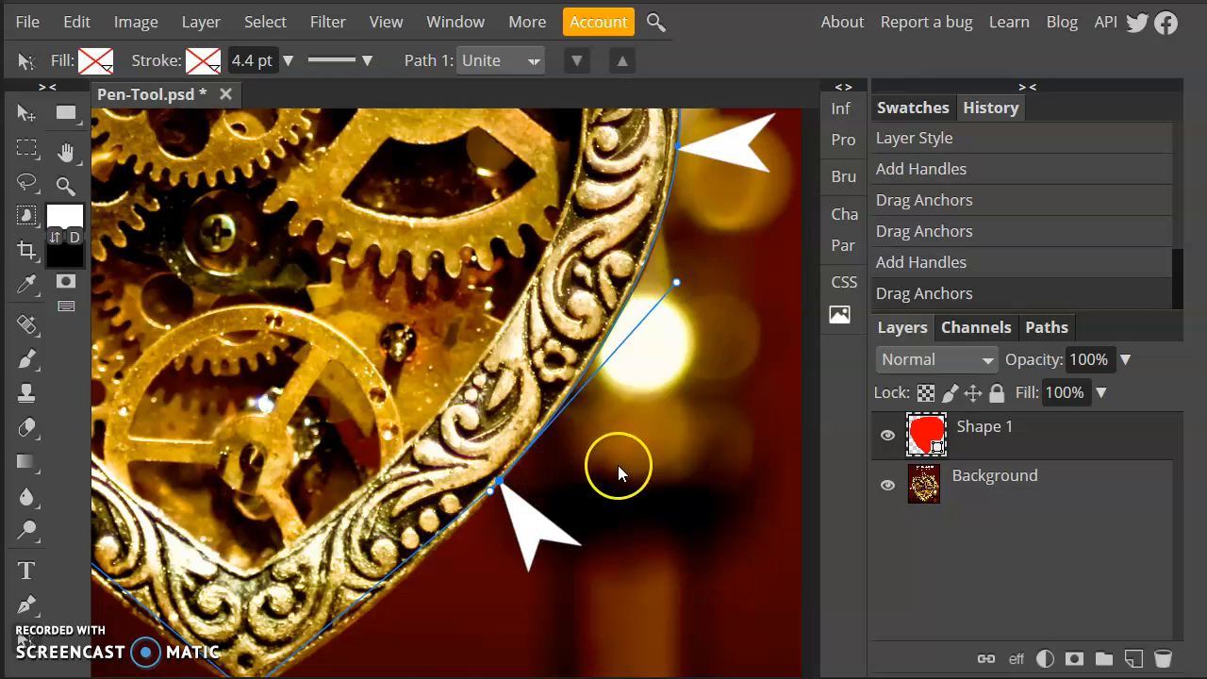
Pull out the lower-right anchor point's lower handle so the segment toward the bottom tip follows the heart's edge
{"action": "left_click_drag", "start_coordinate": [618, 465], "coordinate": [659, 299]}
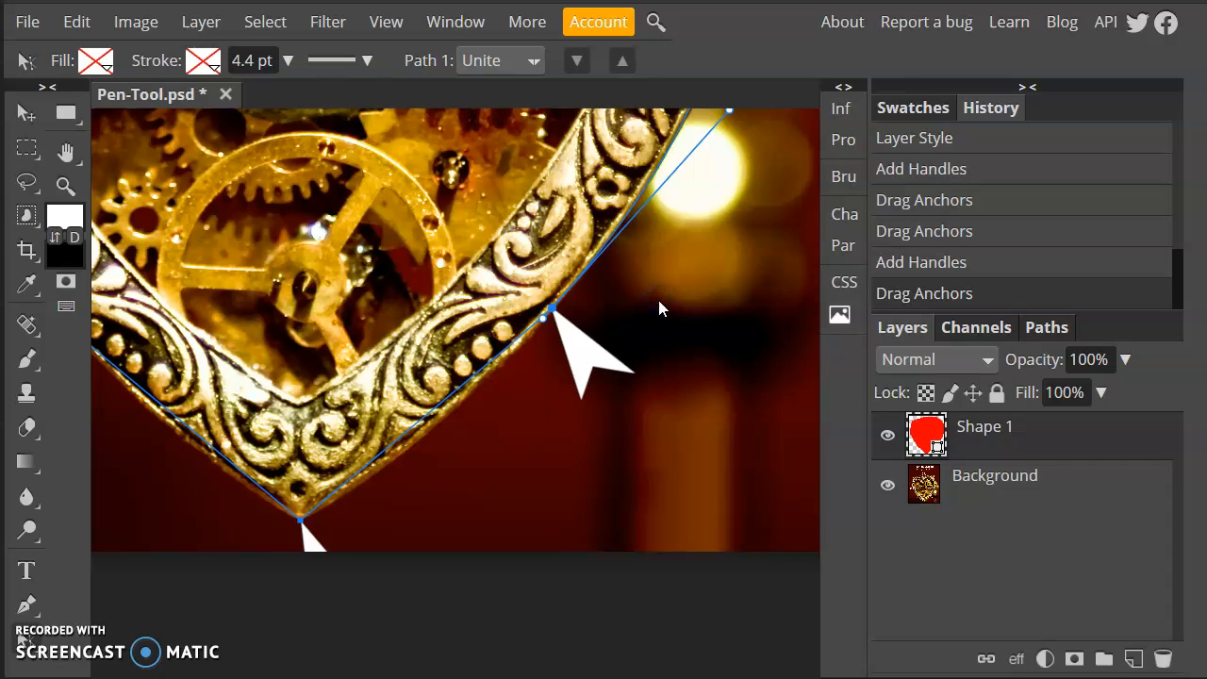
{"action": "left_click", "coordinate": [558, 319]}
{"action": "left_click", "coordinate": [542, 320]}
{"action": "left_click_drag", "start_coordinate": [542, 320], "coordinate": [460, 422]}
{"action": "left_click", "coordinate": [672, 345]}
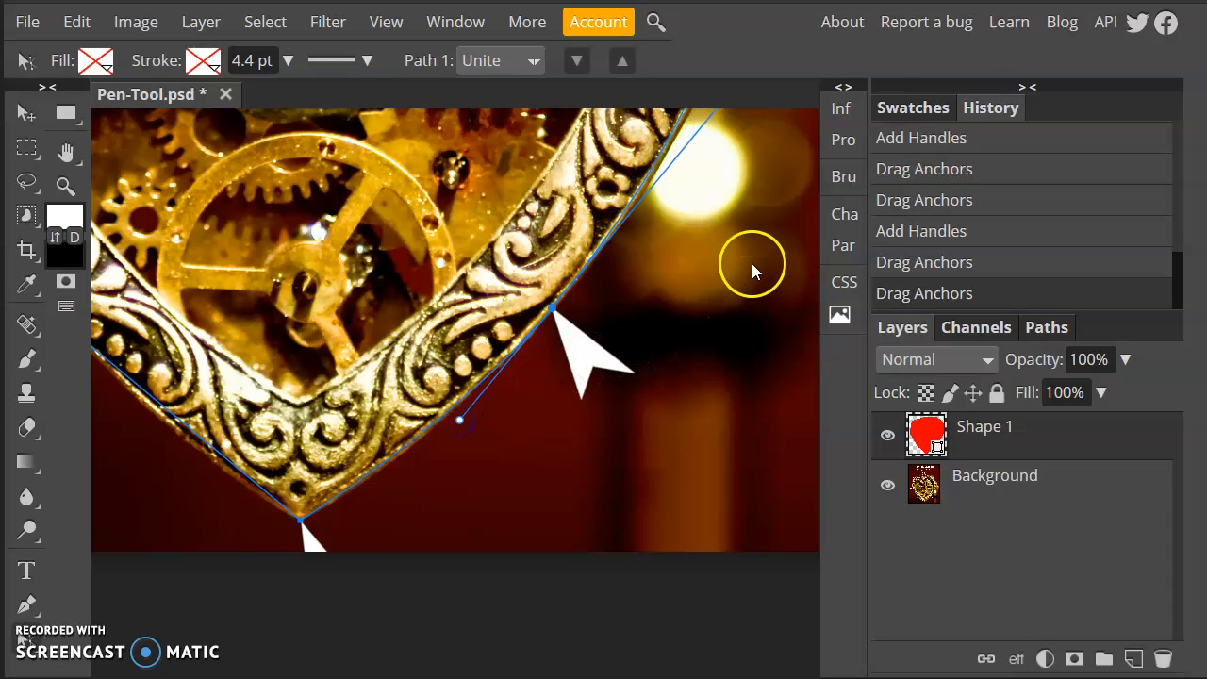
{"action": "left_click_drag", "start_coordinate": [753, 247], "coordinate": [762, 301]}
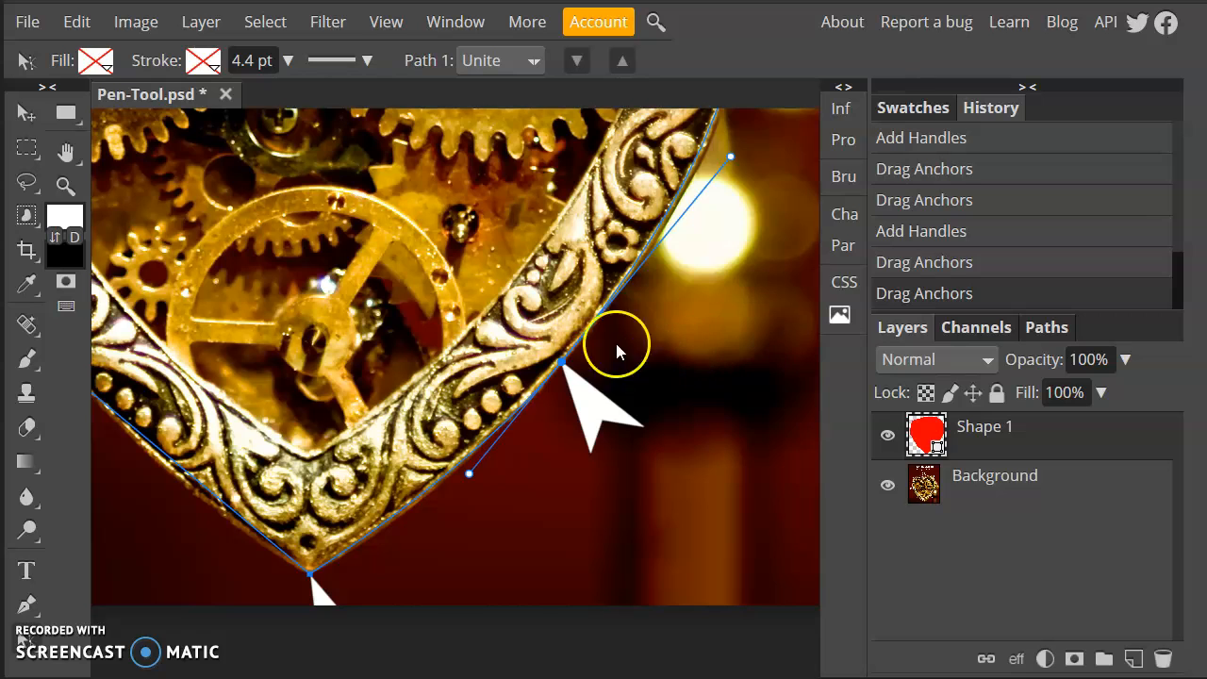
Add curve handles to the lower-left anchor point and pull both out so the adjoining segments follow the heart's outer edge
{"action": "left_click_drag", "start_coordinate": [286, 262], "coordinate": [552, 207]}
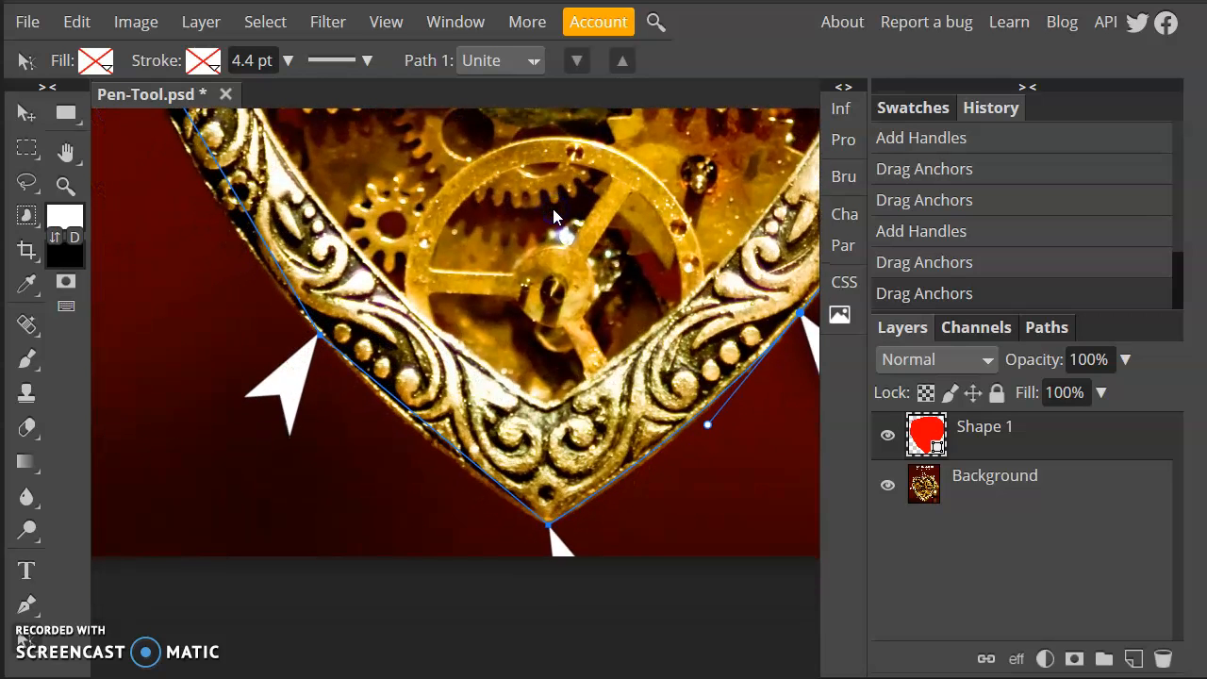
{"action": "left_click_drag", "start_coordinate": [427, 261], "coordinate": [529, 352]}
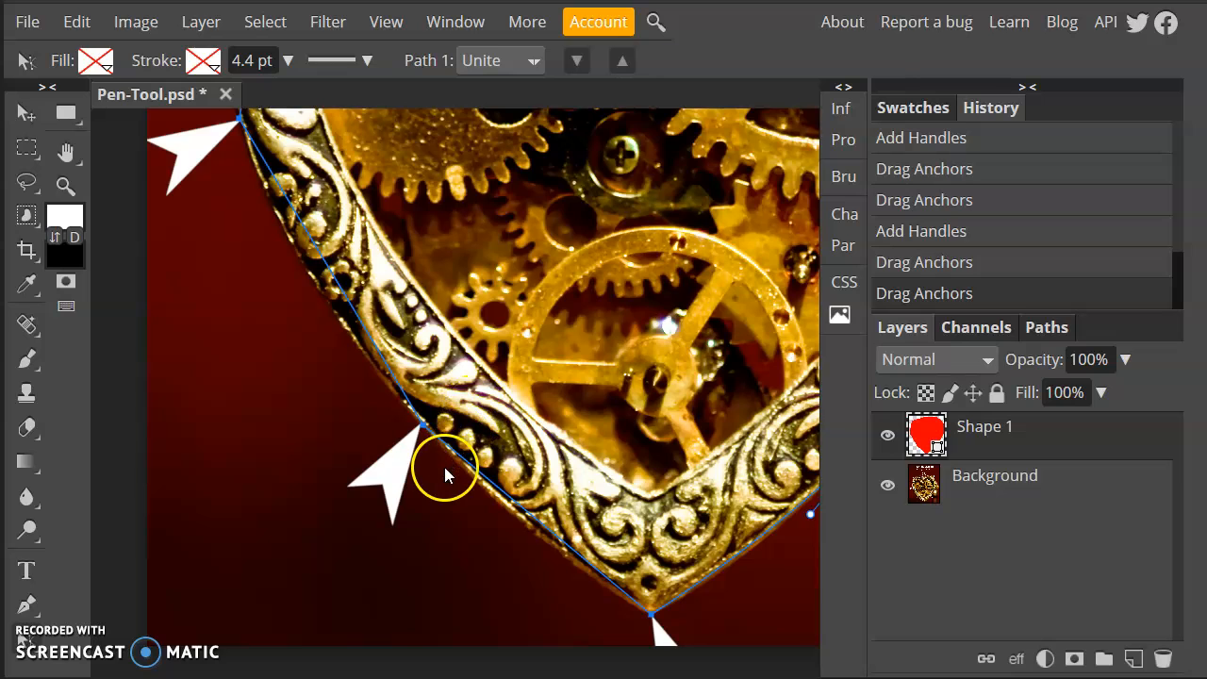
{"action": "left_click_drag", "start_coordinate": [510, 373], "coordinate": [526, 353]}
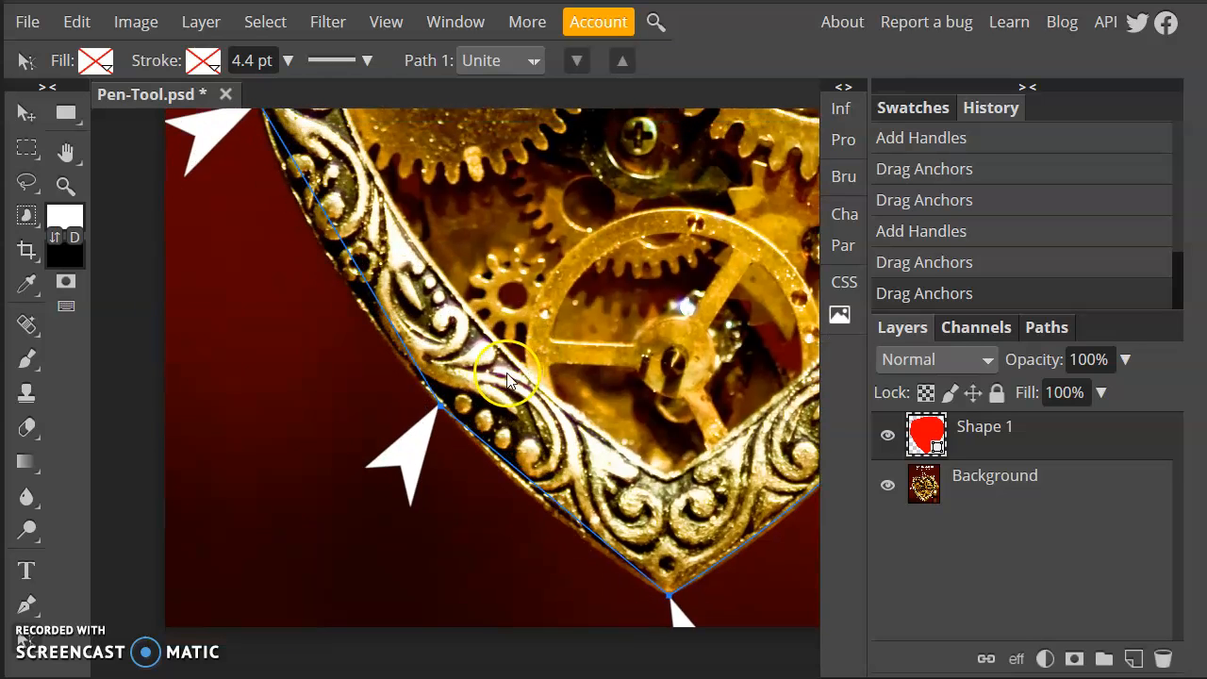
{"action": "left_click_drag", "start_coordinate": [439, 405], "coordinate": [353, 302]}
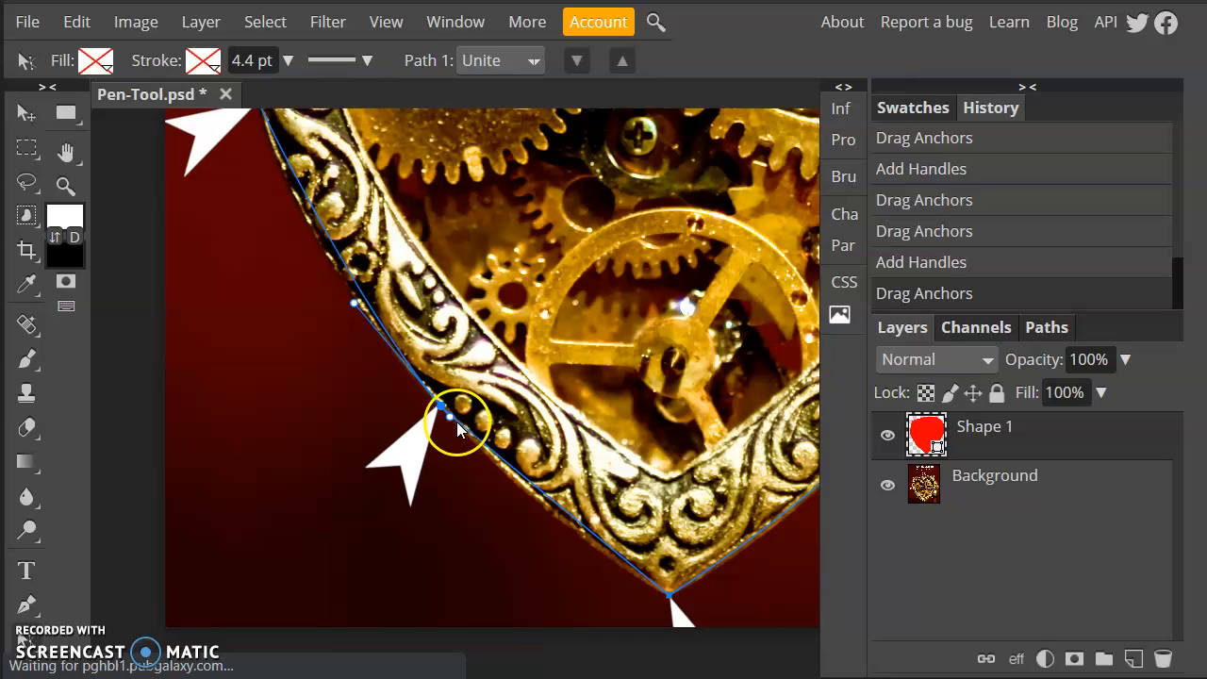
{"action": "left_click_drag", "start_coordinate": [450, 418], "coordinate": [529, 523]}
{"action": "left_click_drag", "start_coordinate": [357, 302], "coordinate": [301, 261]}
{"action": "left_click", "coordinate": [436, 266]}
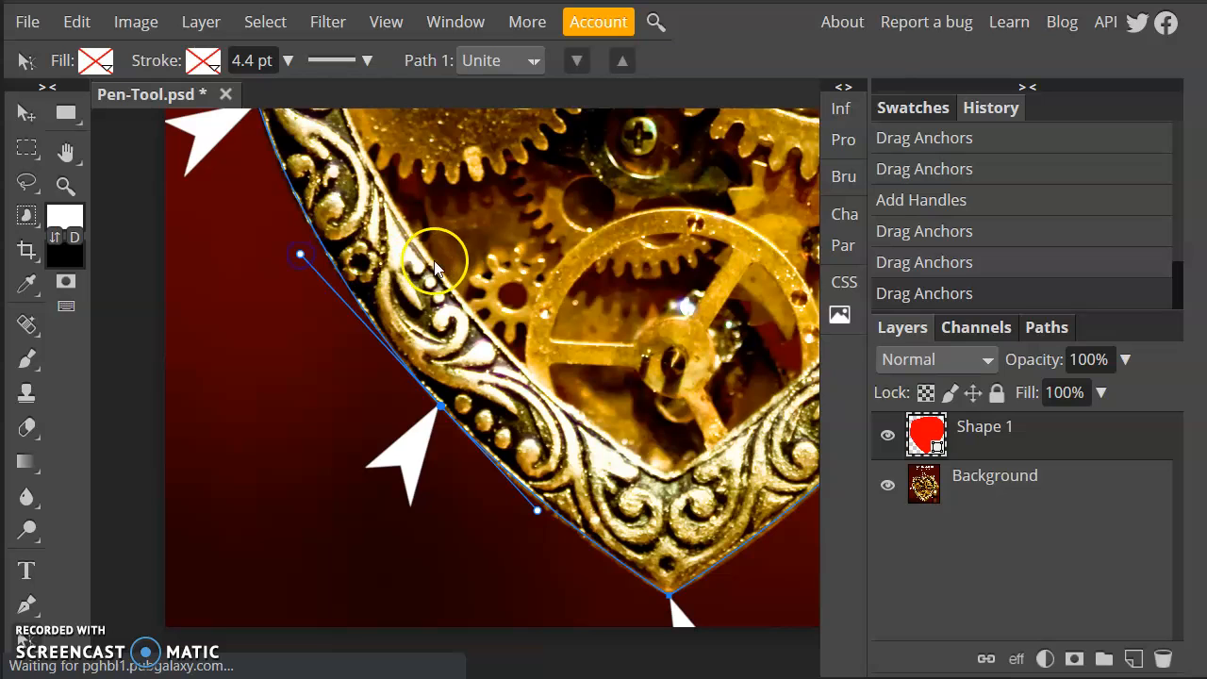
Add curve handles to the upper-left anchor point and pull both out so the path follows the left lobe's outer edge
{"action": "left_click_drag", "start_coordinate": [429, 216], "coordinate": [437, 484]}
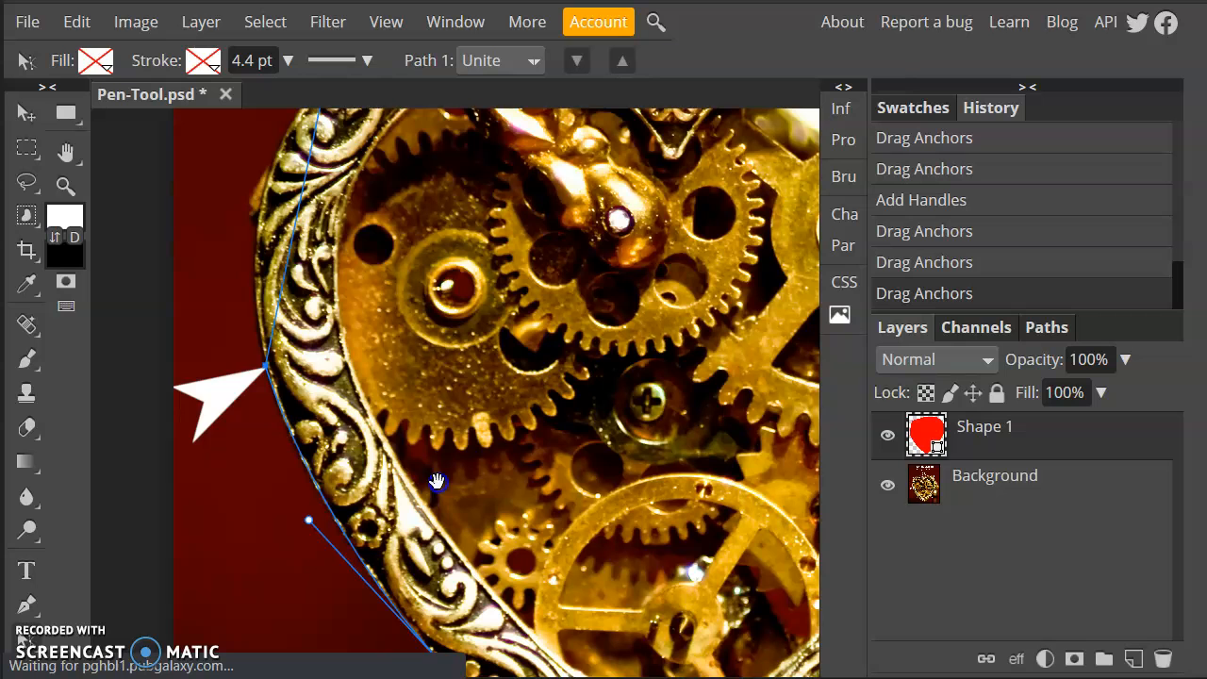
{"action": "left_click_drag", "start_coordinate": [520, 278], "coordinate": [572, 458]}
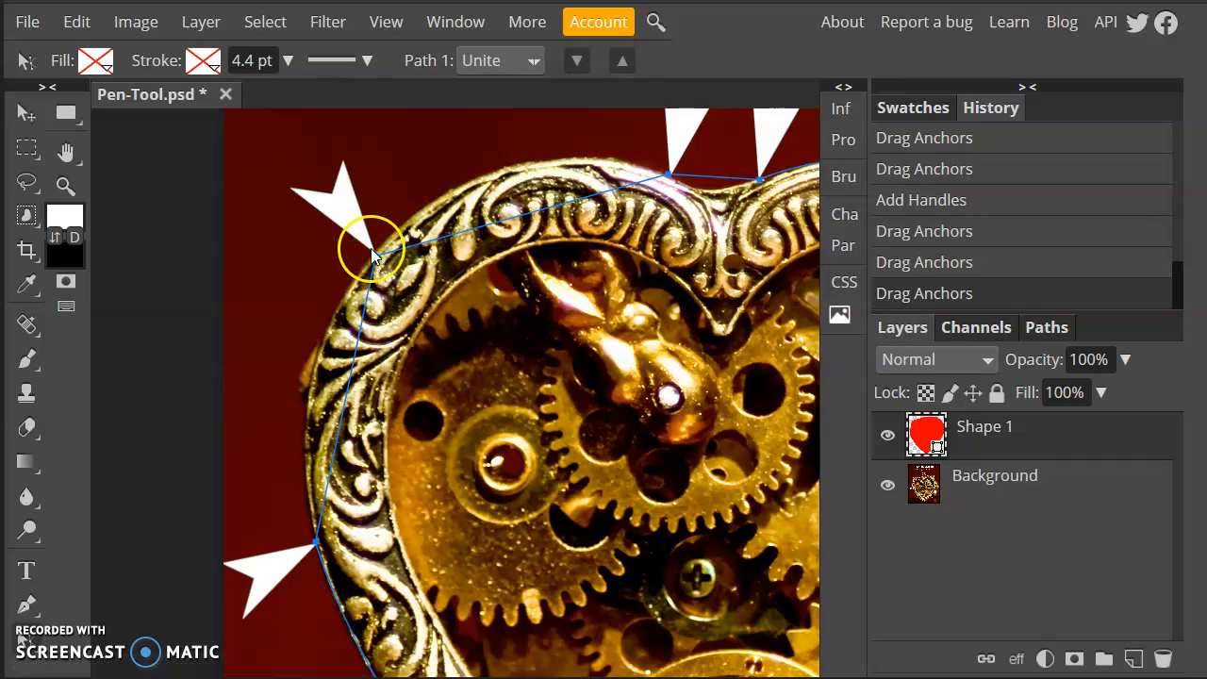
{"action": "left_click_drag", "start_coordinate": [376, 255], "coordinate": [512, 128]}
{"action": "left_click_drag", "start_coordinate": [371, 273], "coordinate": [267, 404]}
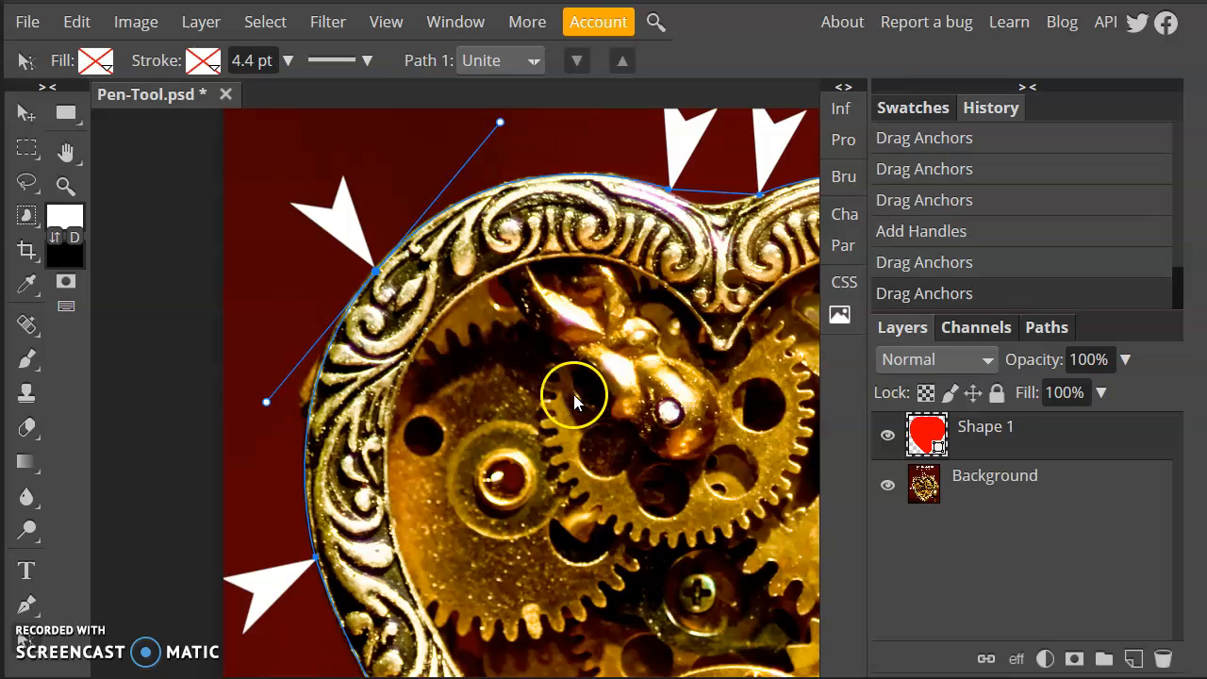
Add handles to the left anchor point of the heart's top notch and curve the segment down along the notch
{"action": "left_click_drag", "start_coordinate": [673, 267], "coordinate": [523, 447]}
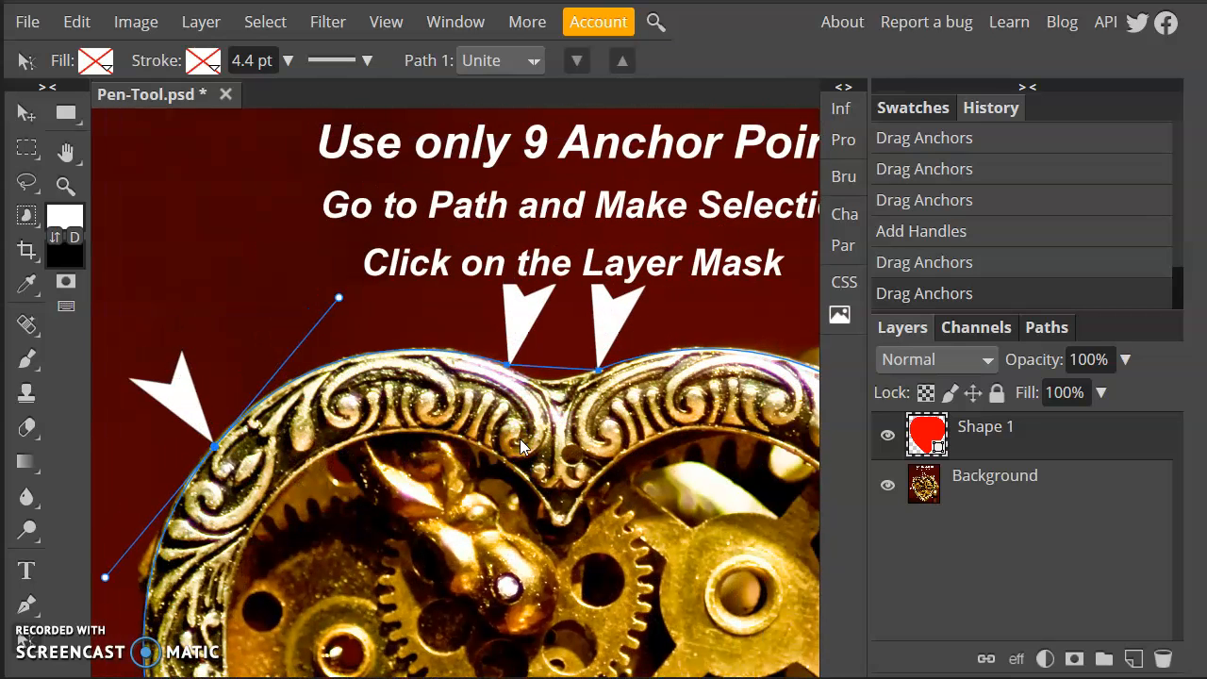
{"action": "key", "text": "ctrl+plus"}
{"action": "key", "text": "ctrl+plus"}
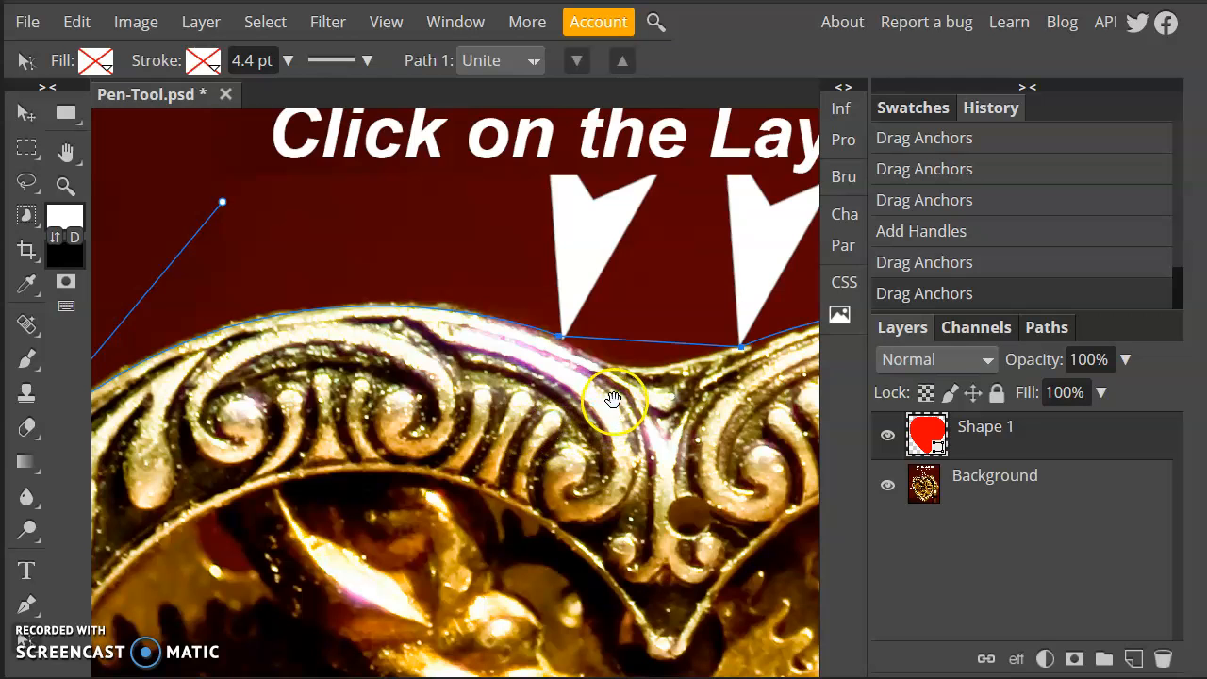
{"action": "left_click_drag", "start_coordinate": [613, 400], "coordinate": [499, 406]}
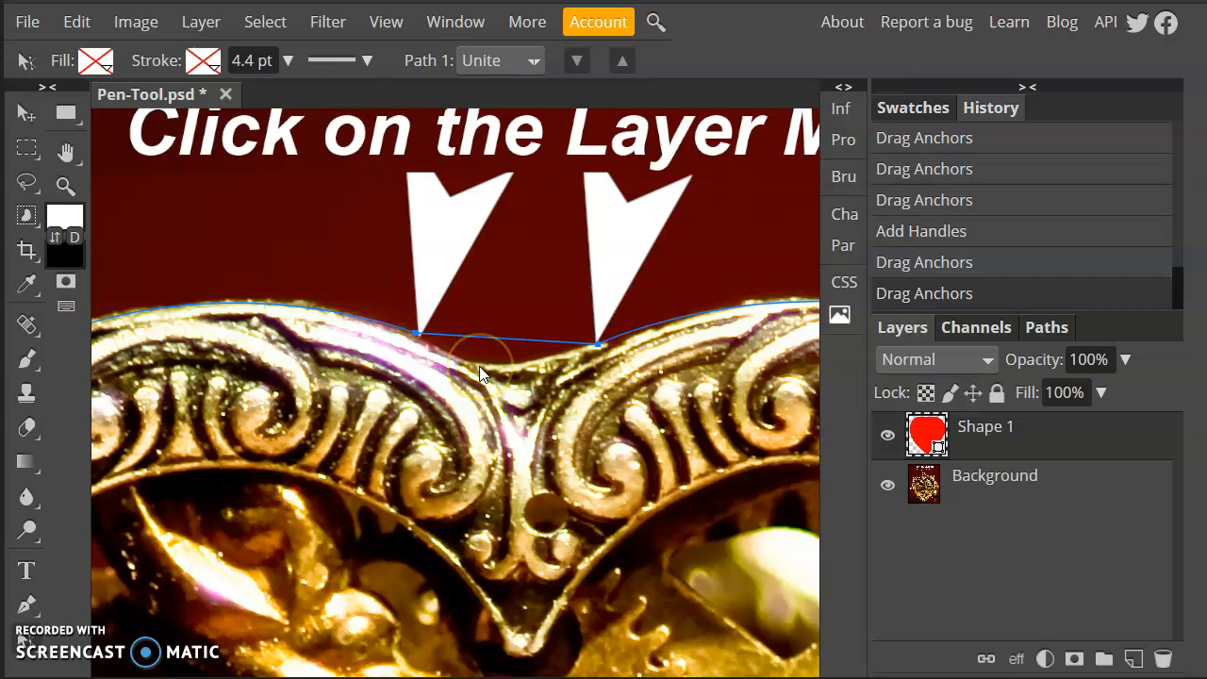
{"action": "double_click", "coordinate": [416, 333]}
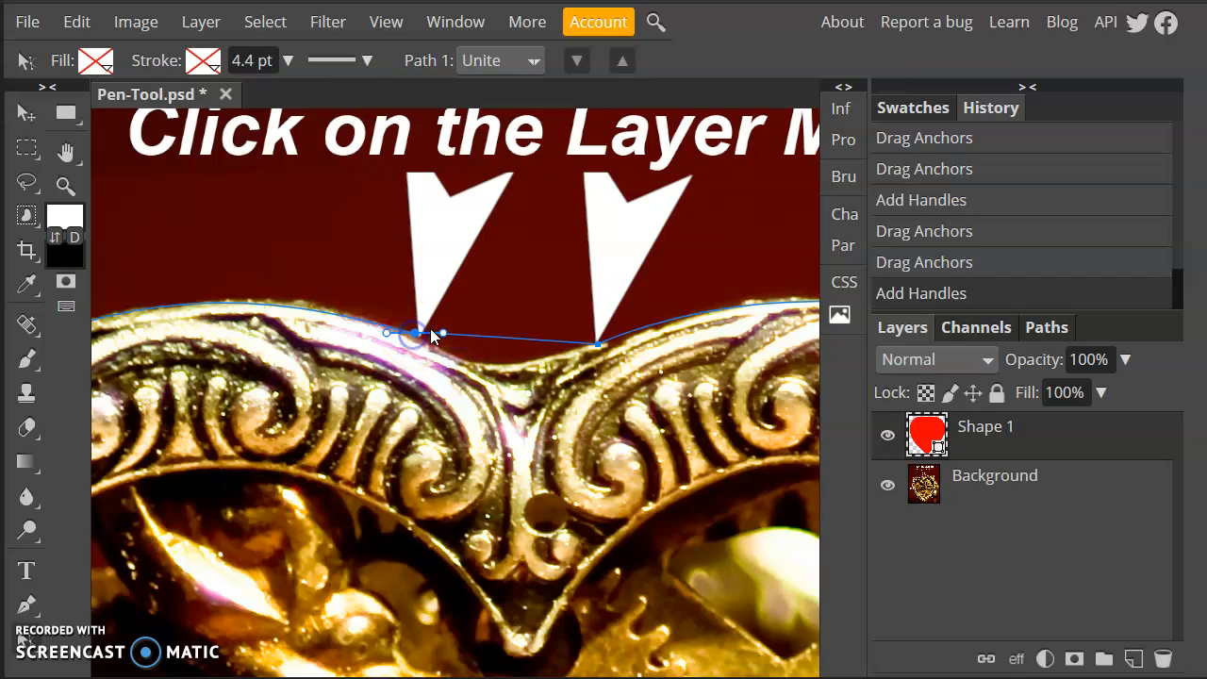
{"action": "left_click_drag", "start_coordinate": [473, 358], "coordinate": [519, 403]}
Nudge the right anchor point of the heart's top notch slightly down and outward to fit the edge
{"action": "left_click", "coordinate": [604, 350]}
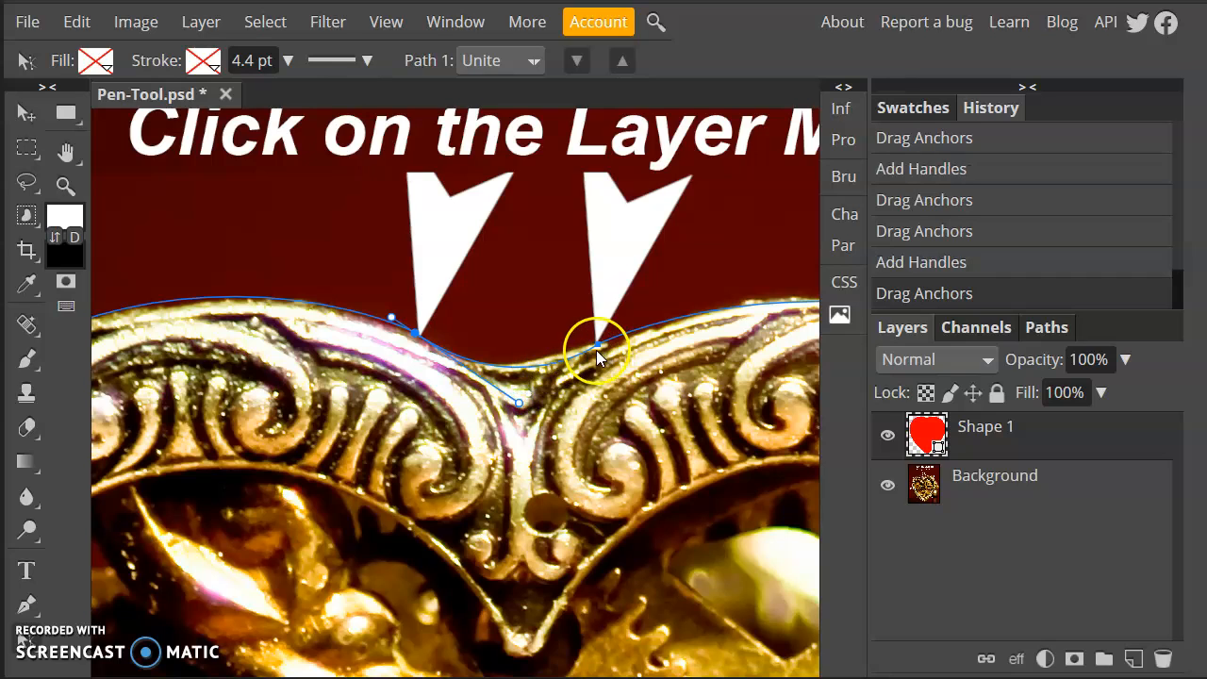
{"action": "left_click_drag", "start_coordinate": [597, 344], "coordinate": [602, 353]}
{"action": "left_click", "coordinate": [569, 359]}
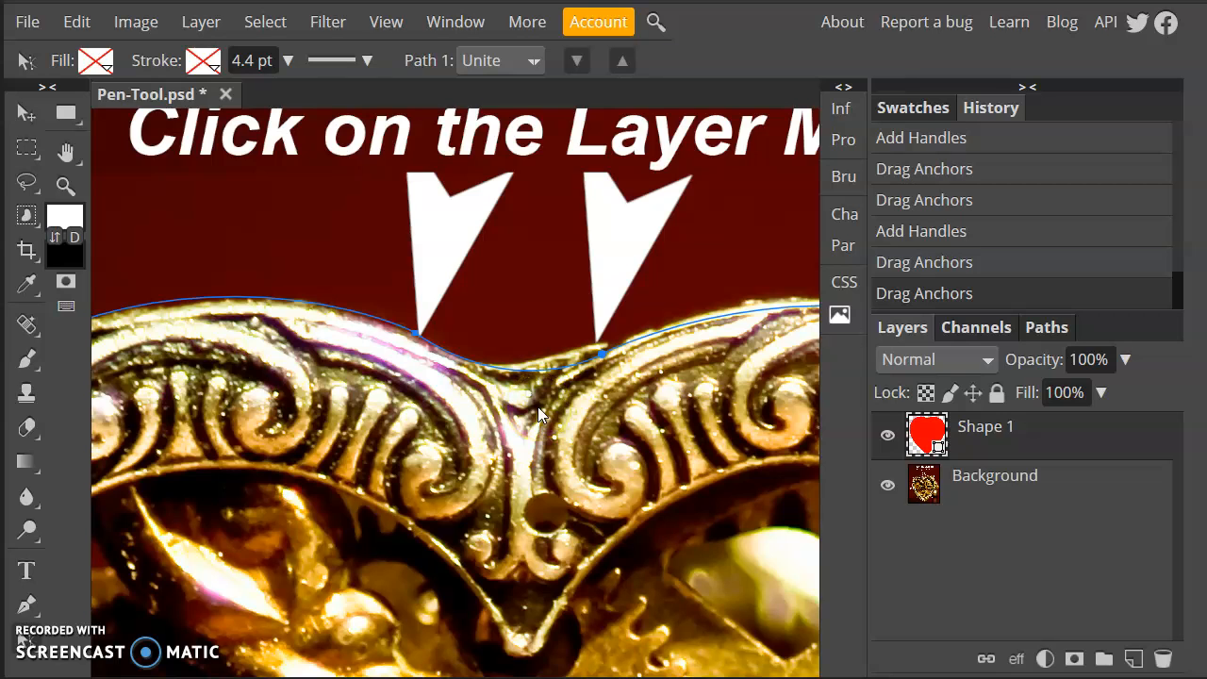
{"action": "key", "text": "ctrl+0"}
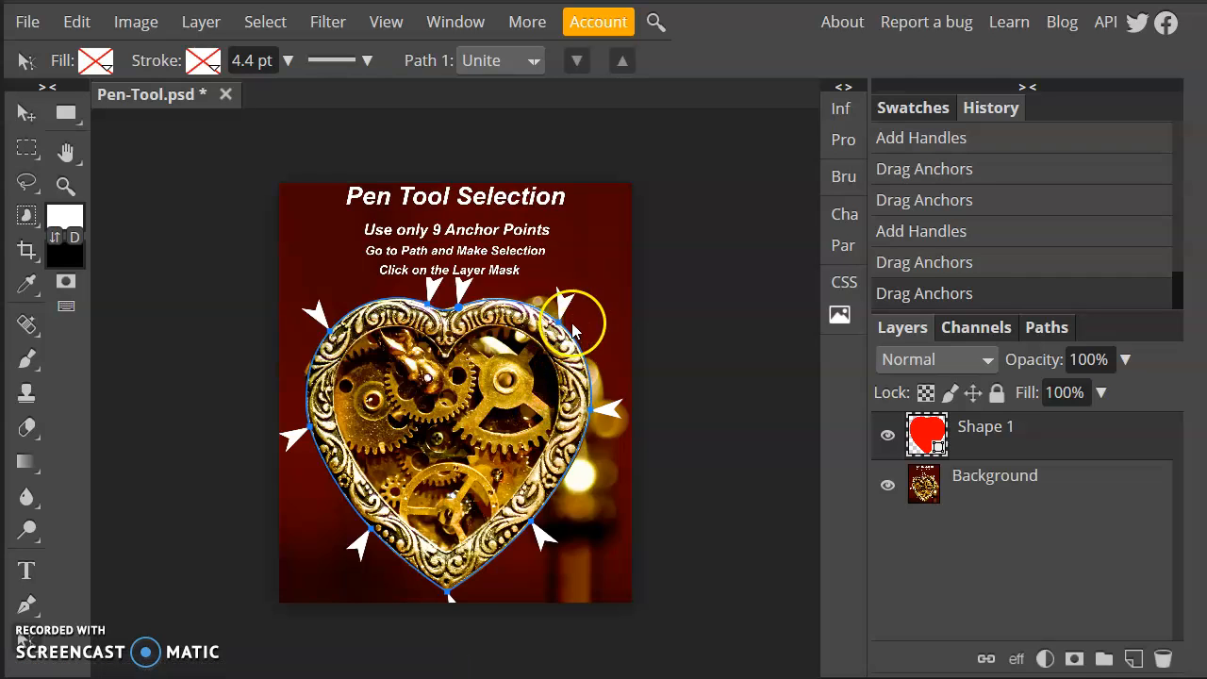
{"action": "right_click", "coordinate": [523, 303]}
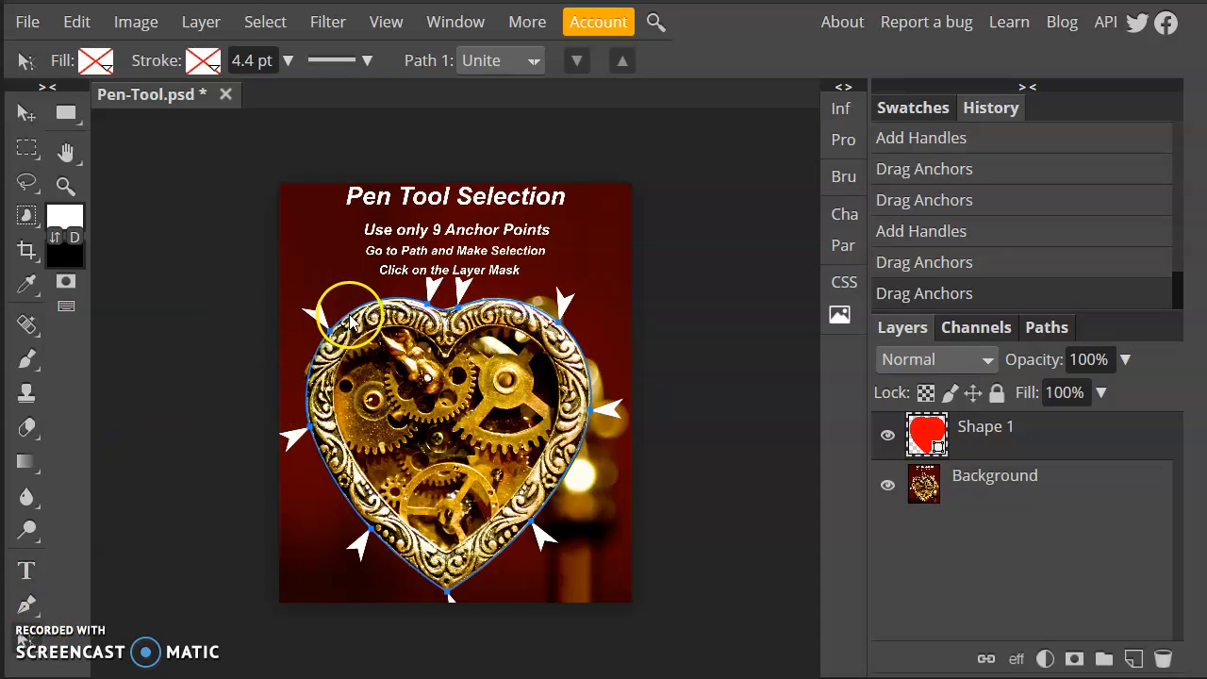
{"action": "left_click", "coordinate": [312, 372]}
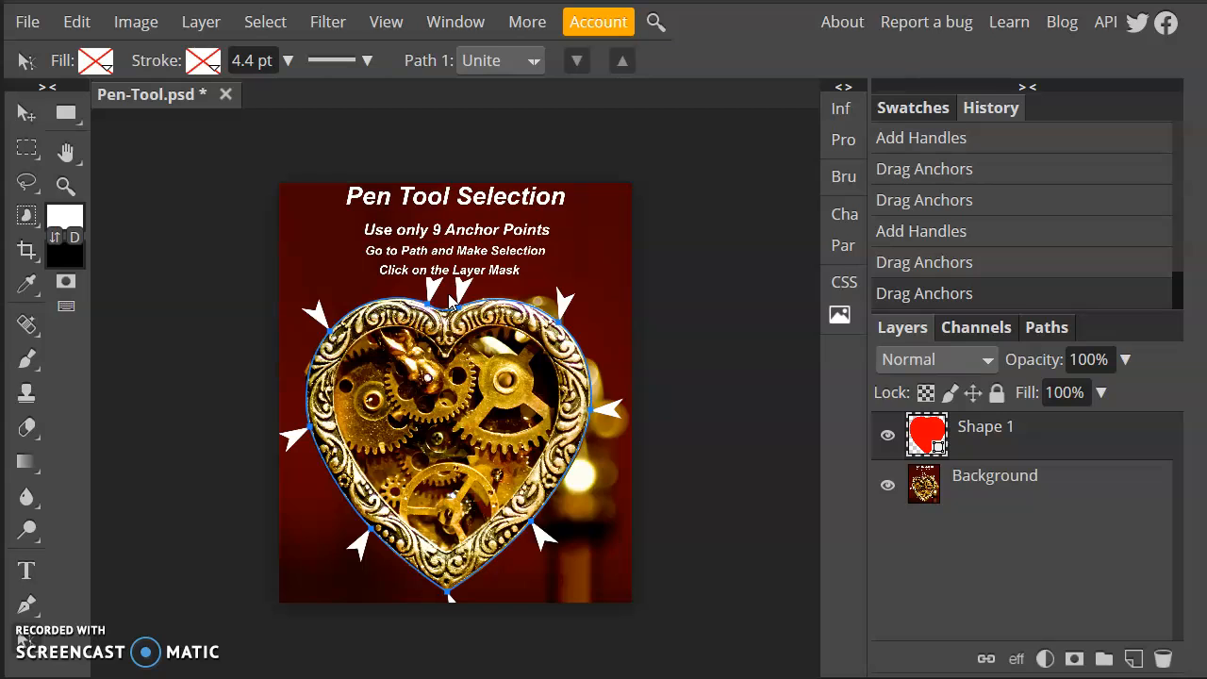
Hide the Shape 1 layer and copy its heart path
{"action": "left_click", "coordinate": [887, 435]}
{"action": "left_click", "coordinate": [988, 482]}
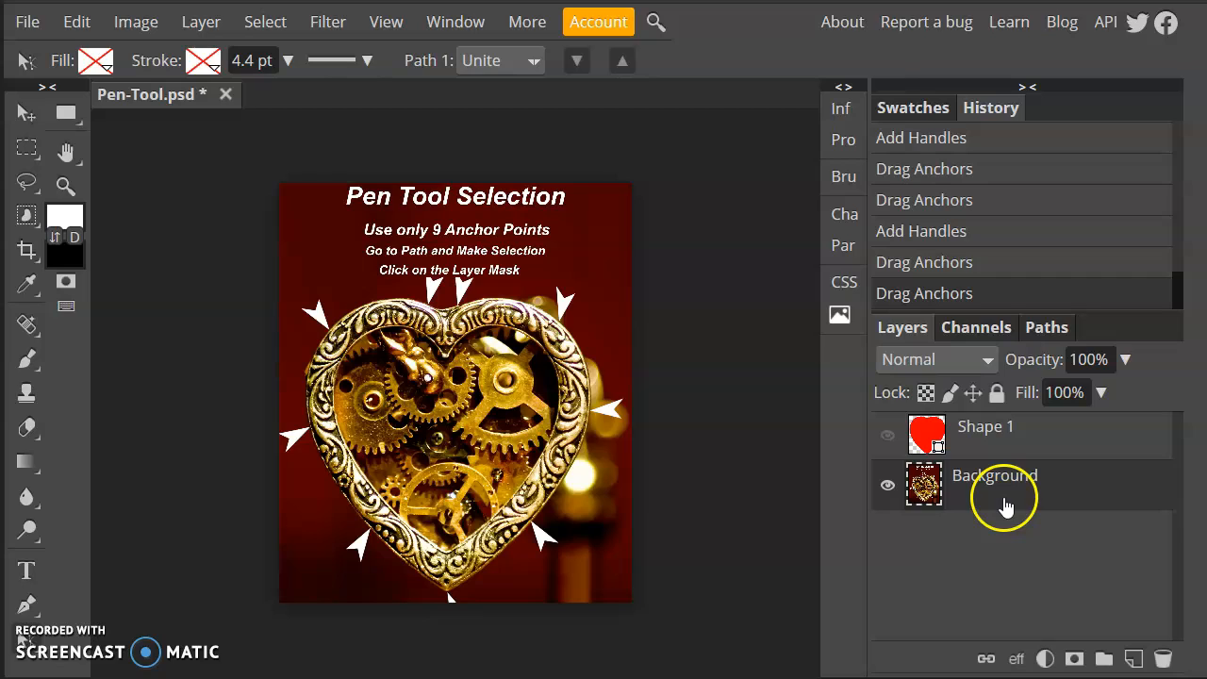
{"action": "left_click", "coordinate": [1009, 429]}
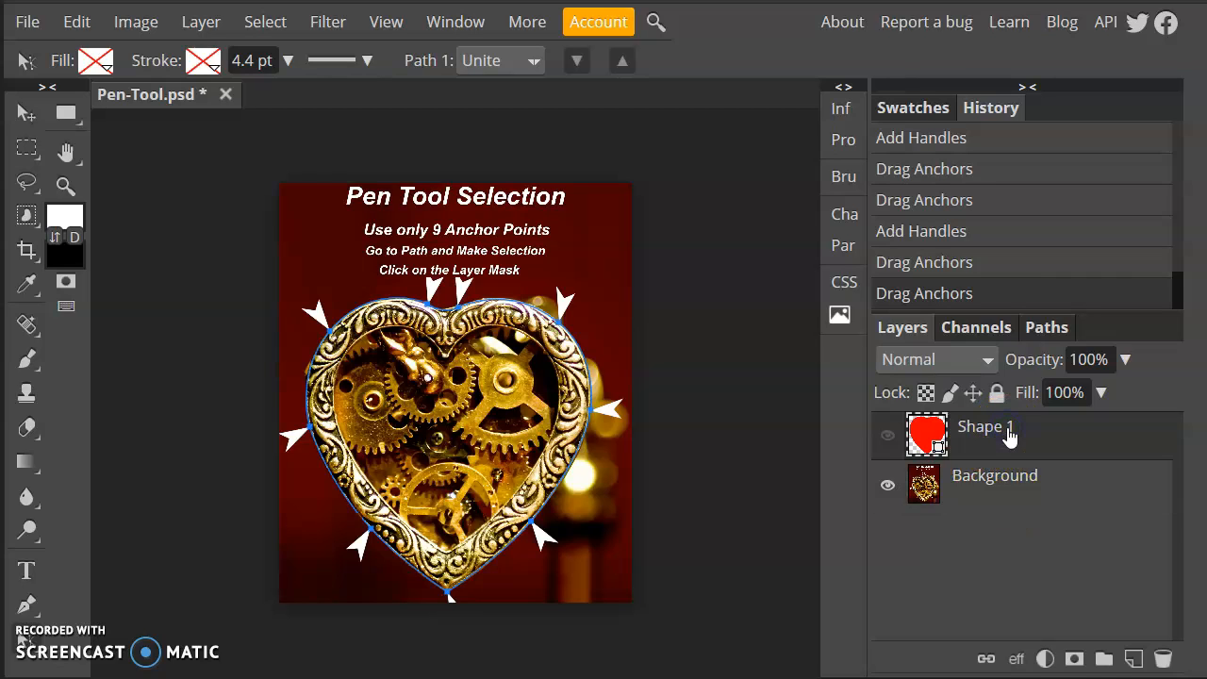
Add a Reveal All vector mask to the Background layer
{"action": "left_click", "coordinate": [1015, 483]}
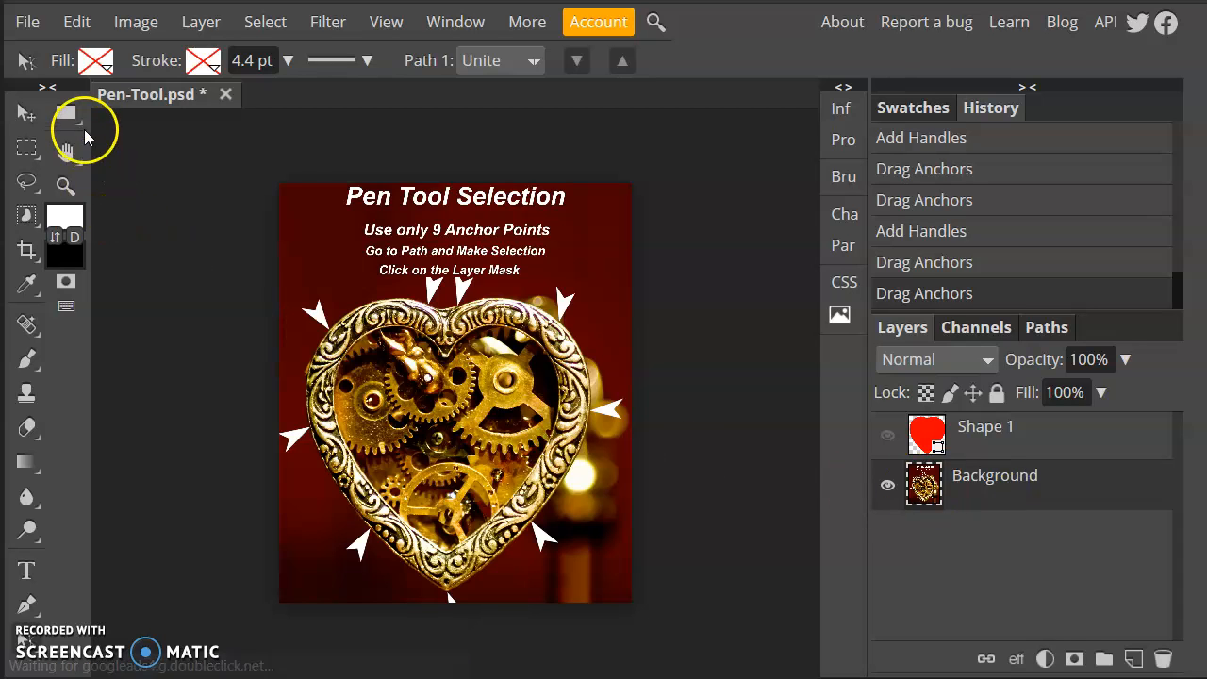
{"action": "left_click", "coordinate": [196, 26]}
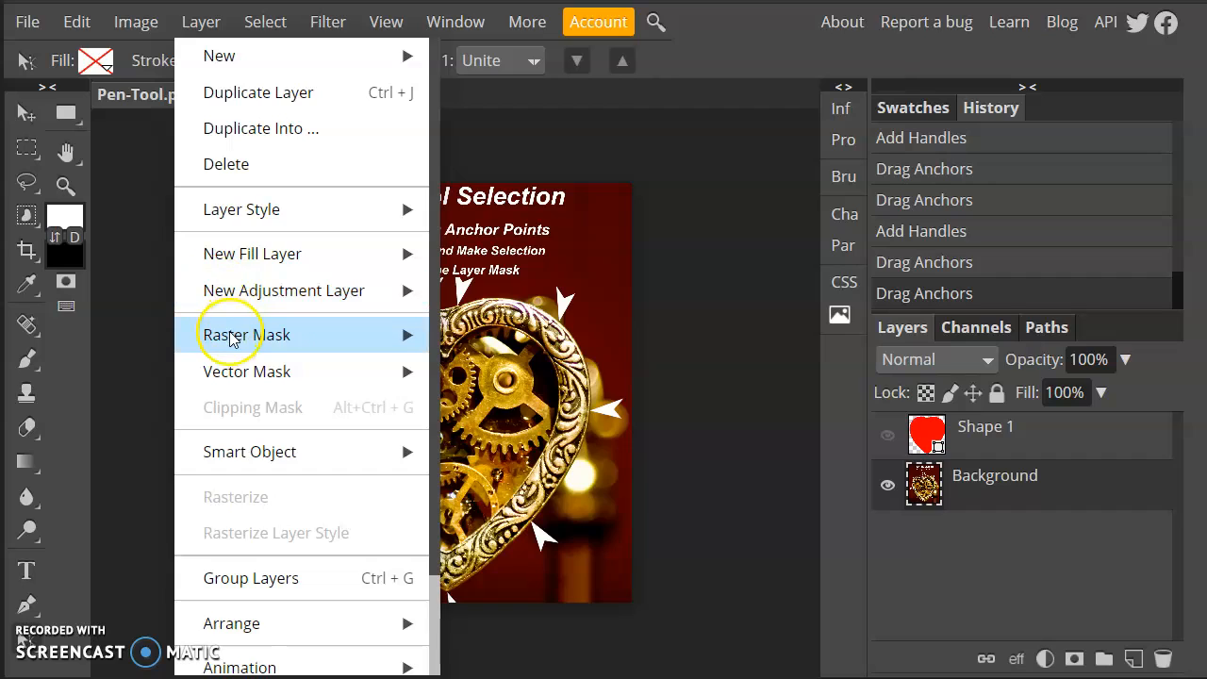
{"action": "mouse_move", "coordinate": [232, 340]}
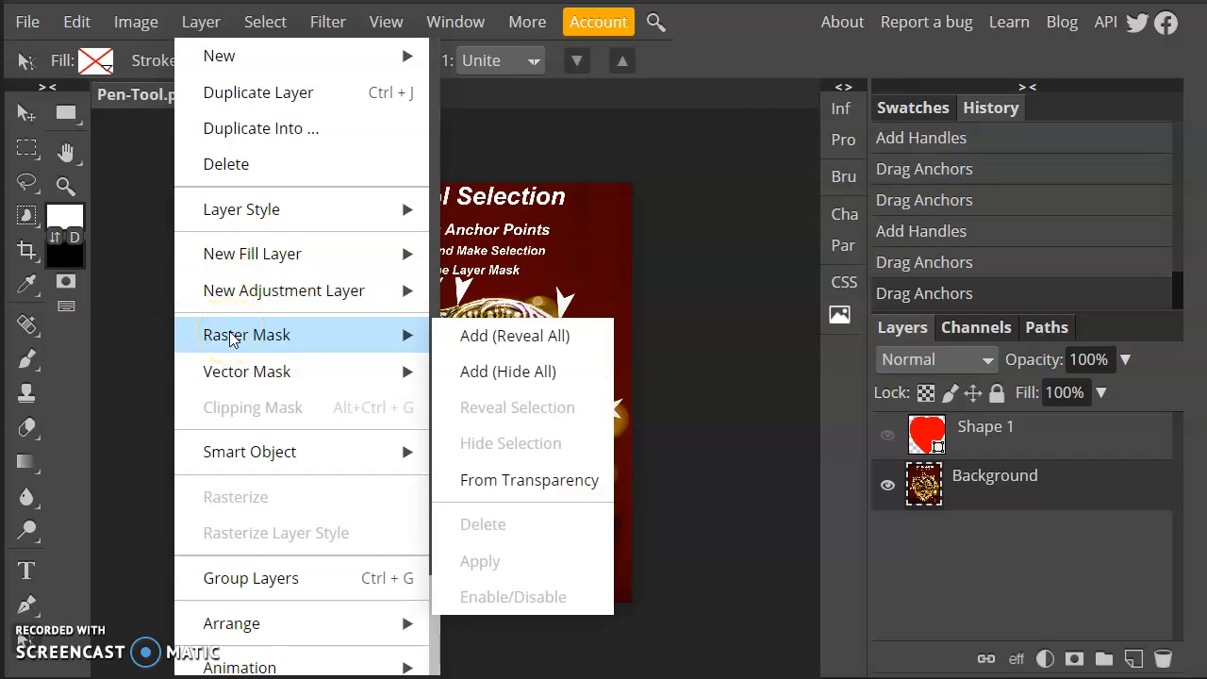
{"action": "left_click", "coordinate": [248, 387]}
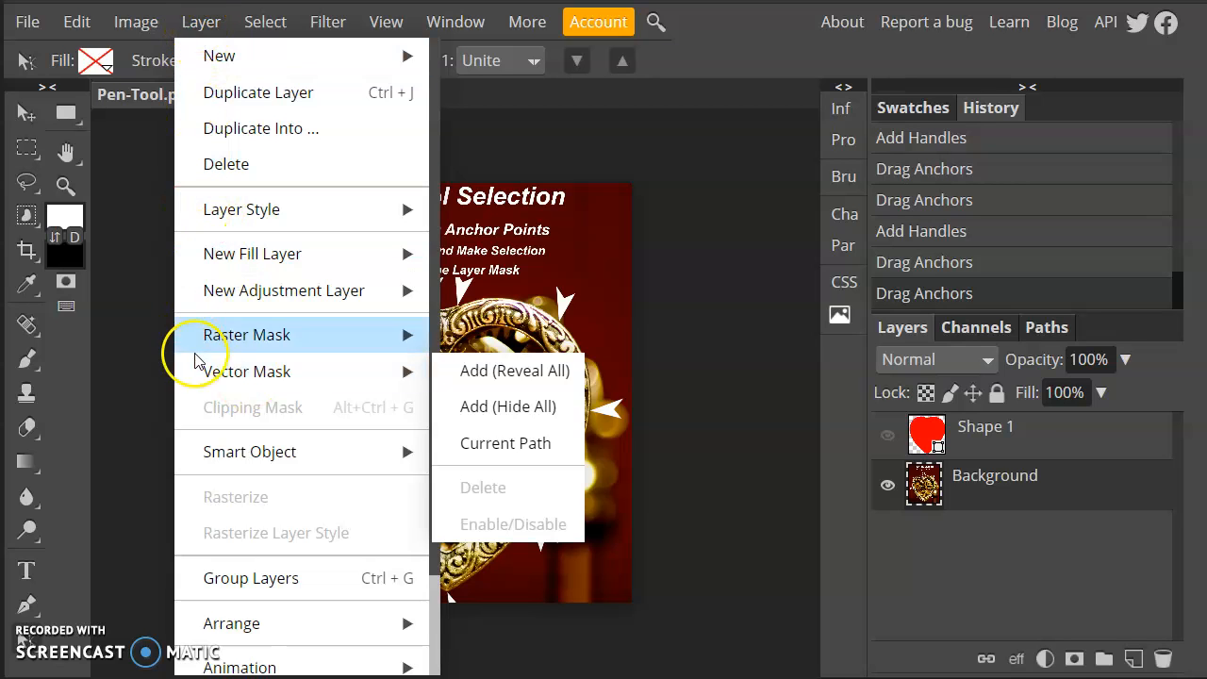
{"action": "left_click", "coordinate": [468, 369]}
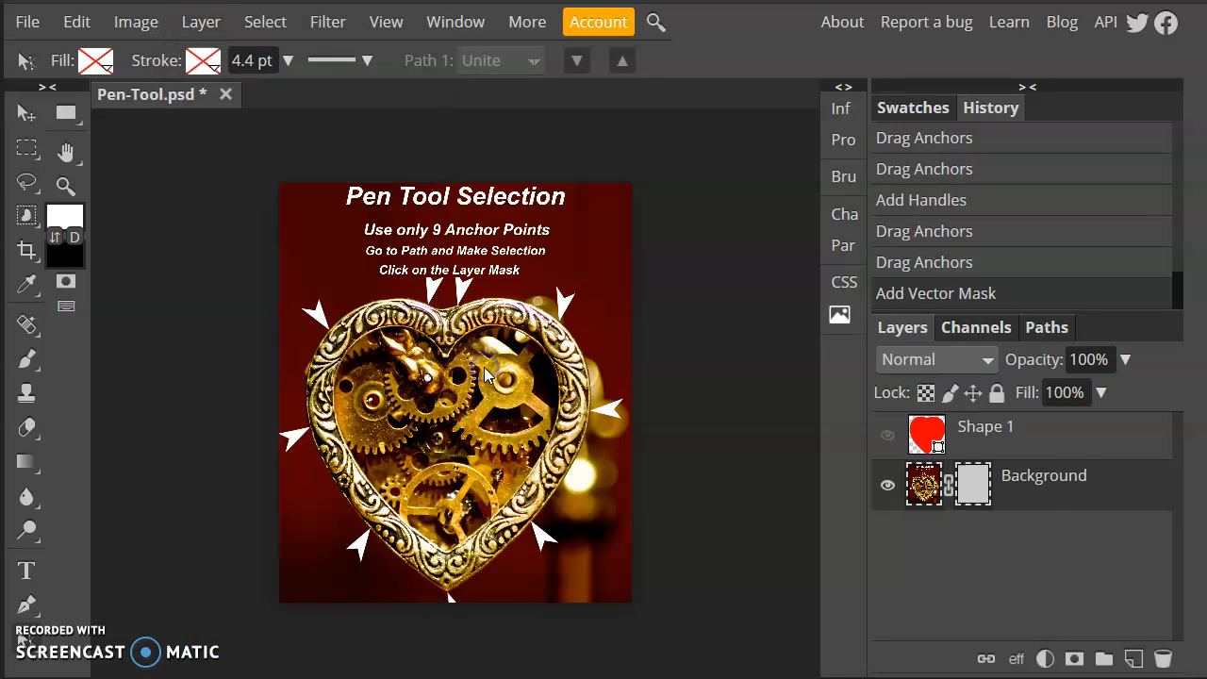
Paste the copied heart path into the Background layer's vector mask to cut out the heart
{"action": "left_click", "coordinate": [981, 490]}
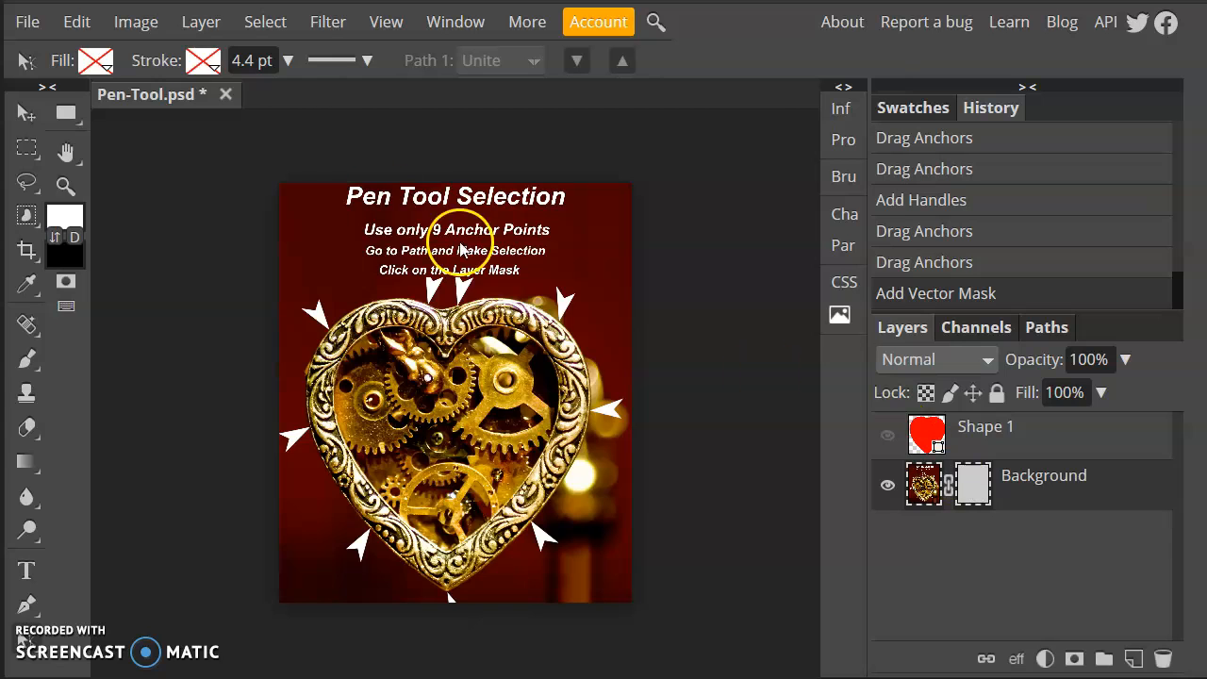
{"action": "left_click", "coordinate": [91, 23]}
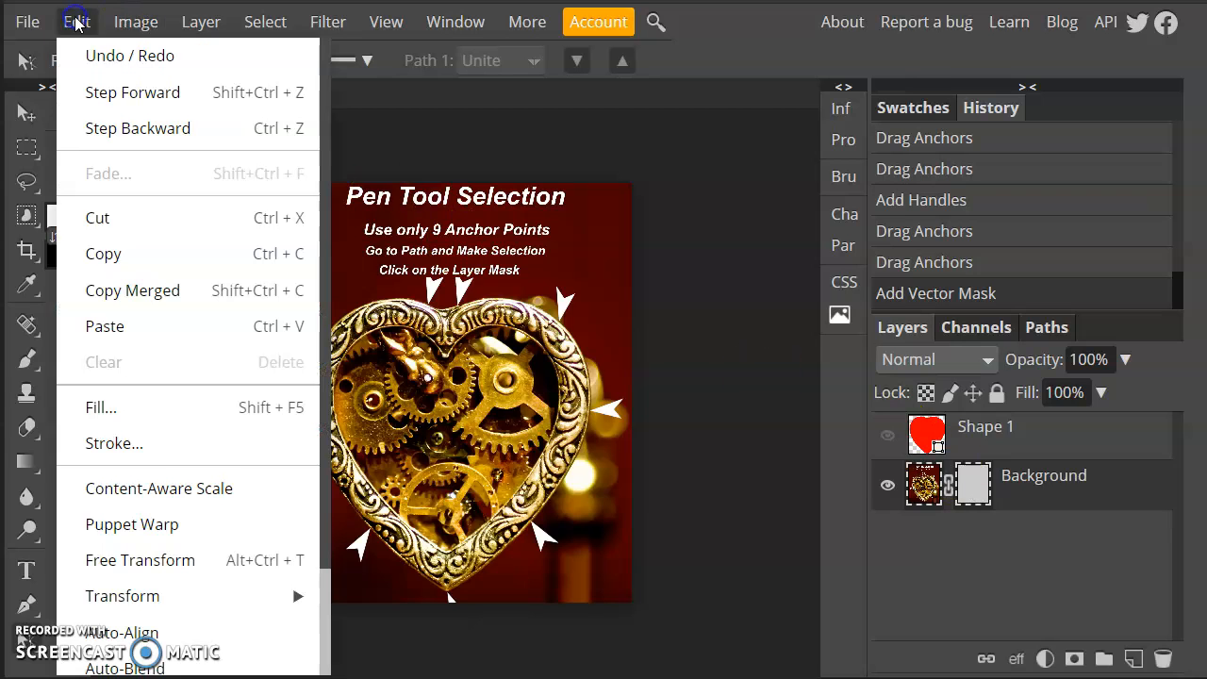
{"action": "left_click", "coordinate": [124, 325]}
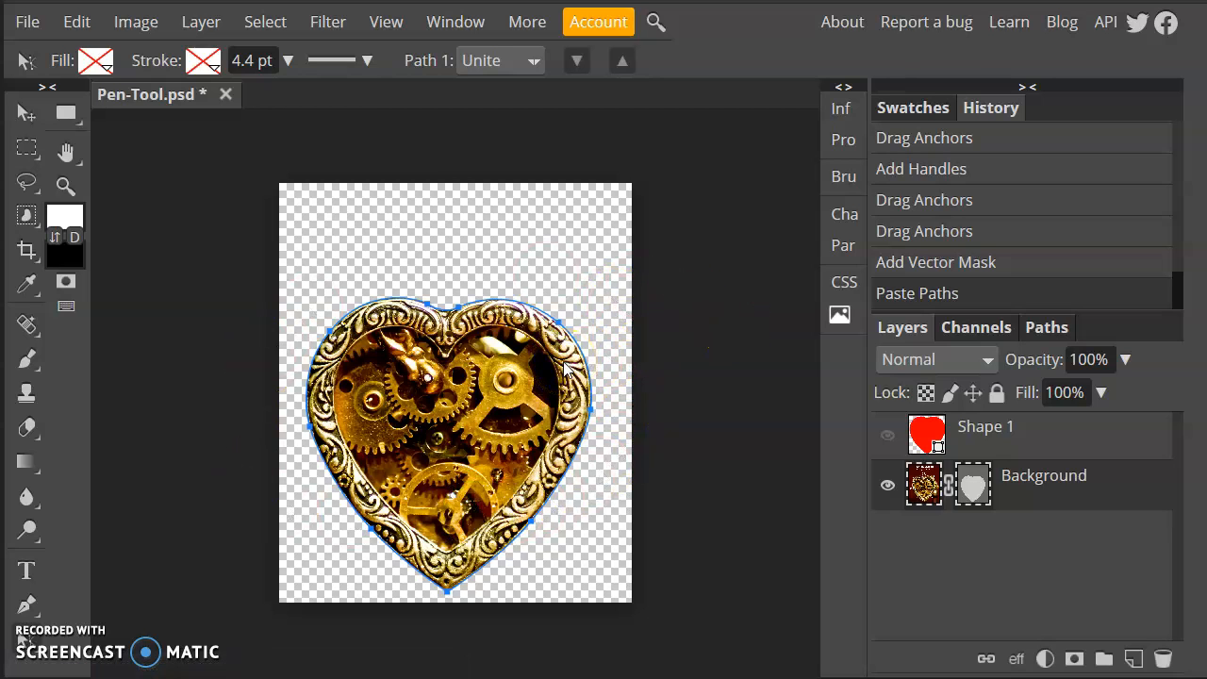
Try moving the mask path's upper-right anchor point inward to the centre of the gear, and undo the move
{"action": "scroll", "coordinate": [573, 310], "scroll_direction": "up", "scroll_amount": 5}
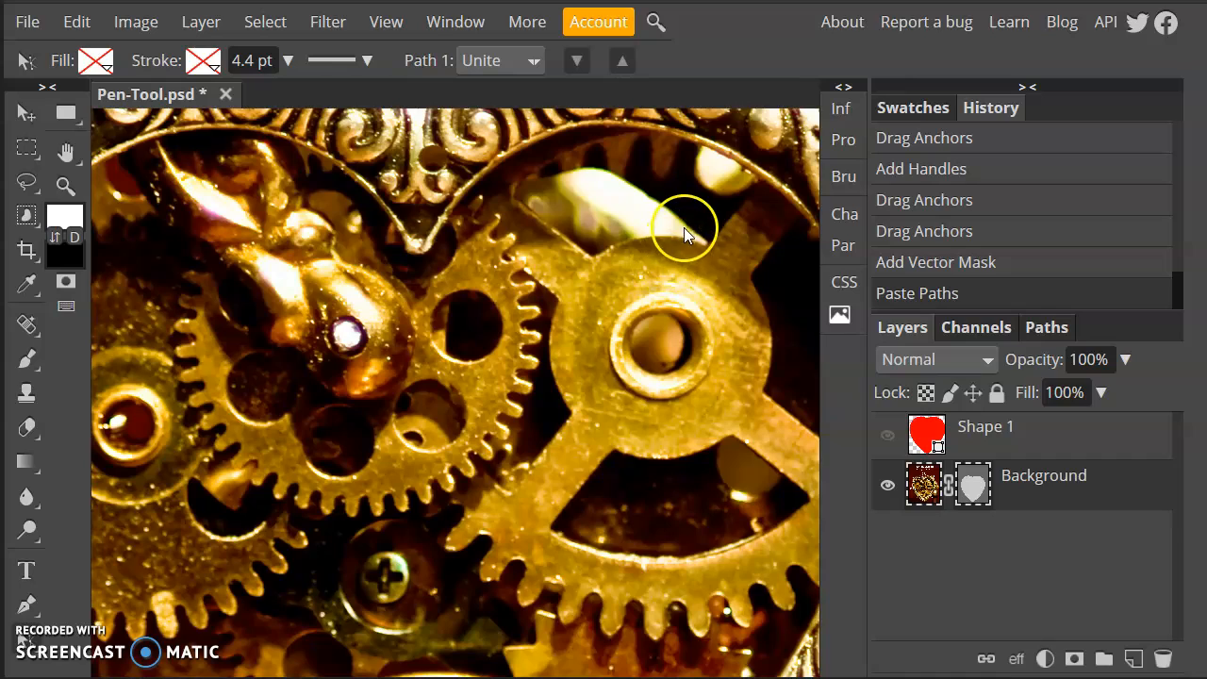
{"action": "left_click_drag", "start_coordinate": [684, 228], "coordinate": [450, 352]}
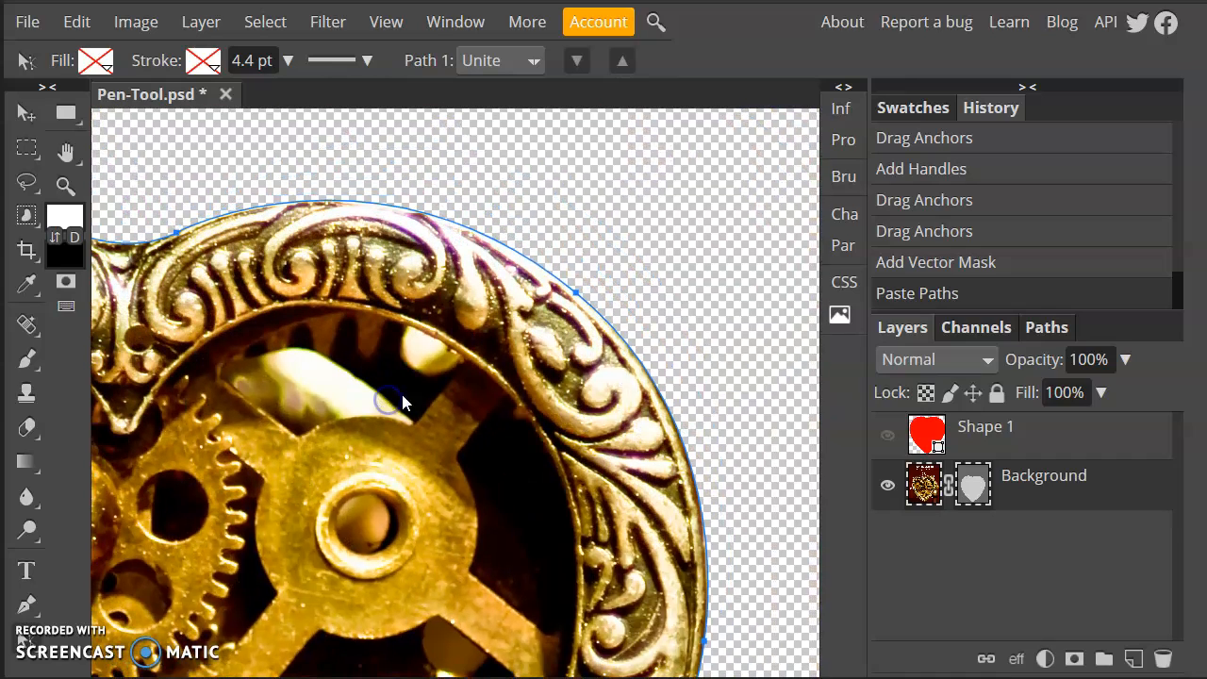
{"action": "mouse_move", "coordinate": [485, 377]}
{"action": "left_mouse_down"}
{"action": "mouse_move", "coordinate": [549, 428]}
{"action": "mouse_move", "coordinate": [488, 362]}
{"action": "left_mouse_up"}
{"action": "left_click", "coordinate": [499, 360]}
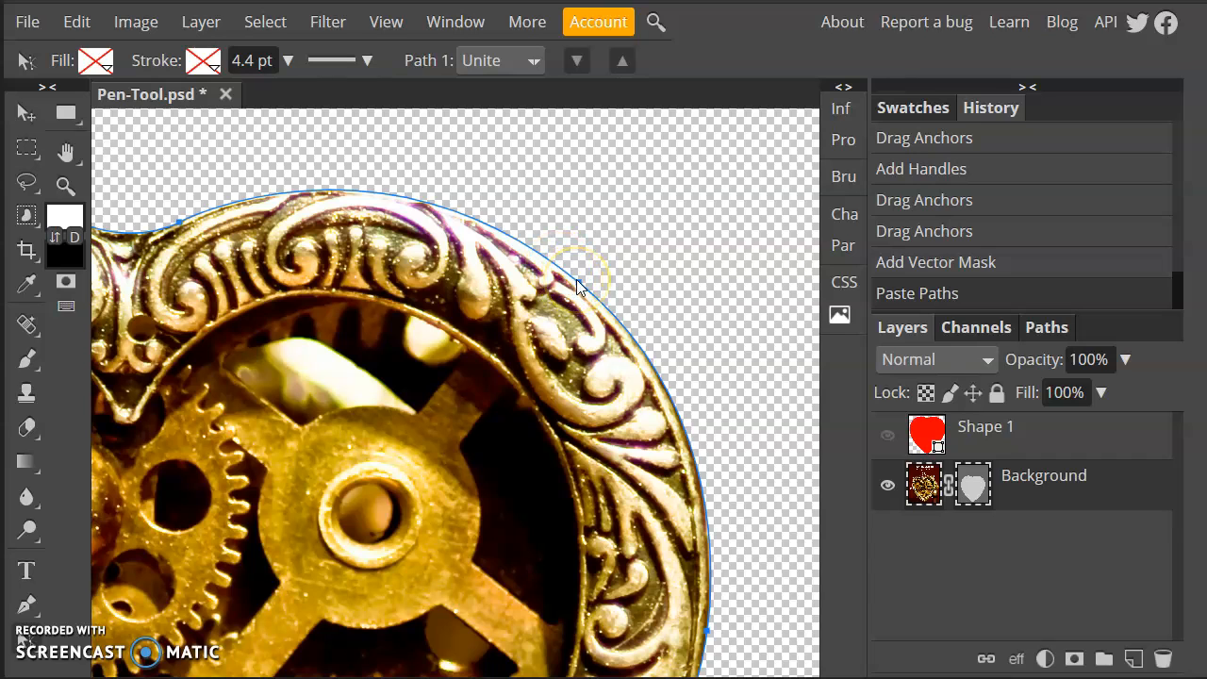
{"action": "left_click_drag", "start_coordinate": [577, 281], "coordinate": [355, 473]}
{"action": "left_click", "coordinate": [624, 345]}
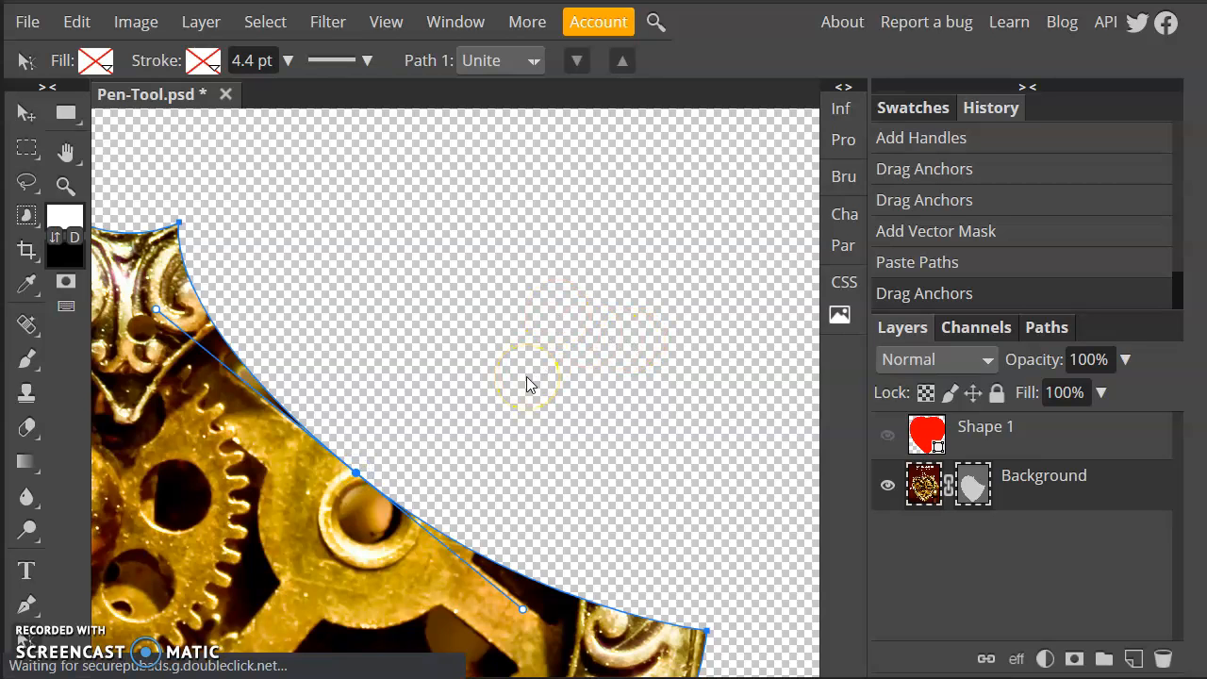
{"action": "key", "text": "ctrl+z"}
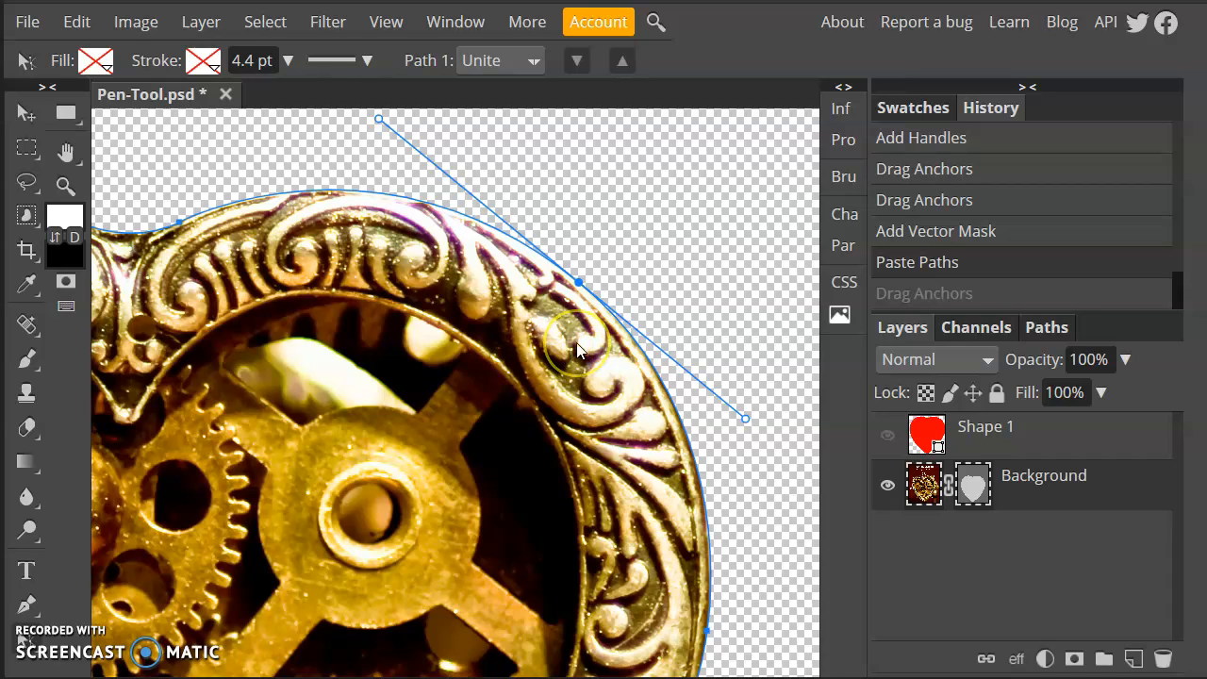
{"action": "key", "text": "ctrl+0"}
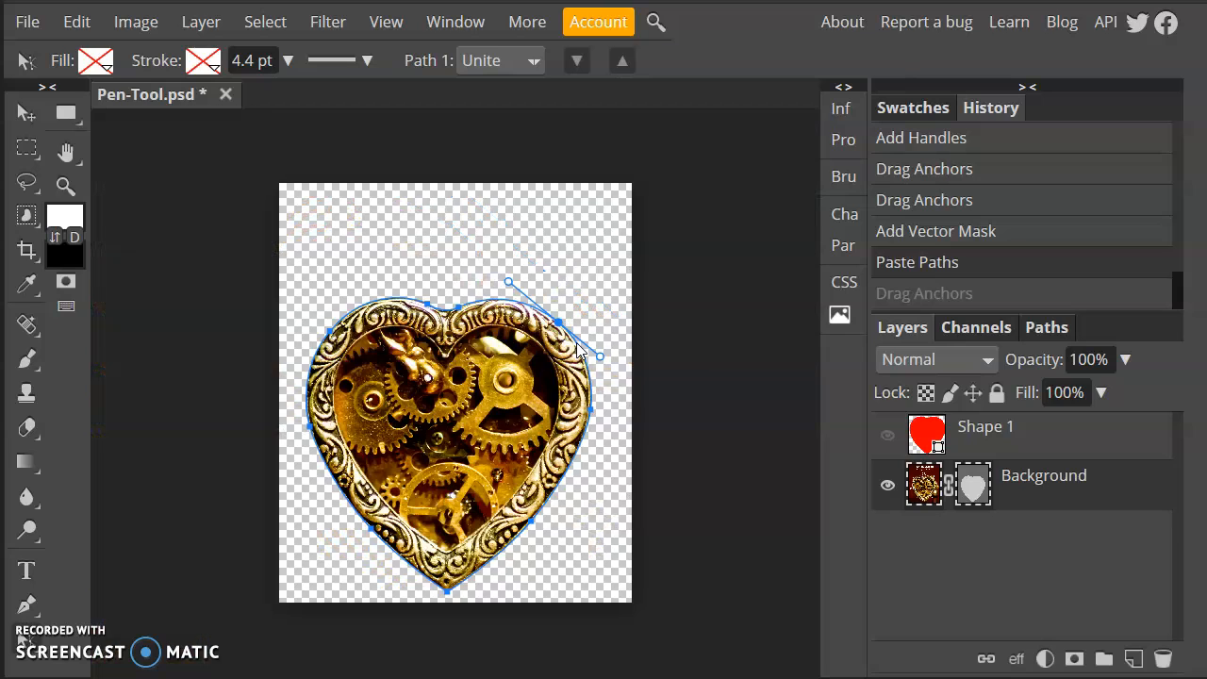
{"action": "left_click", "coordinate": [696, 333]}
Save the masked heart document as a PSD file
{"action": "left_click", "coordinate": [29, 20]}
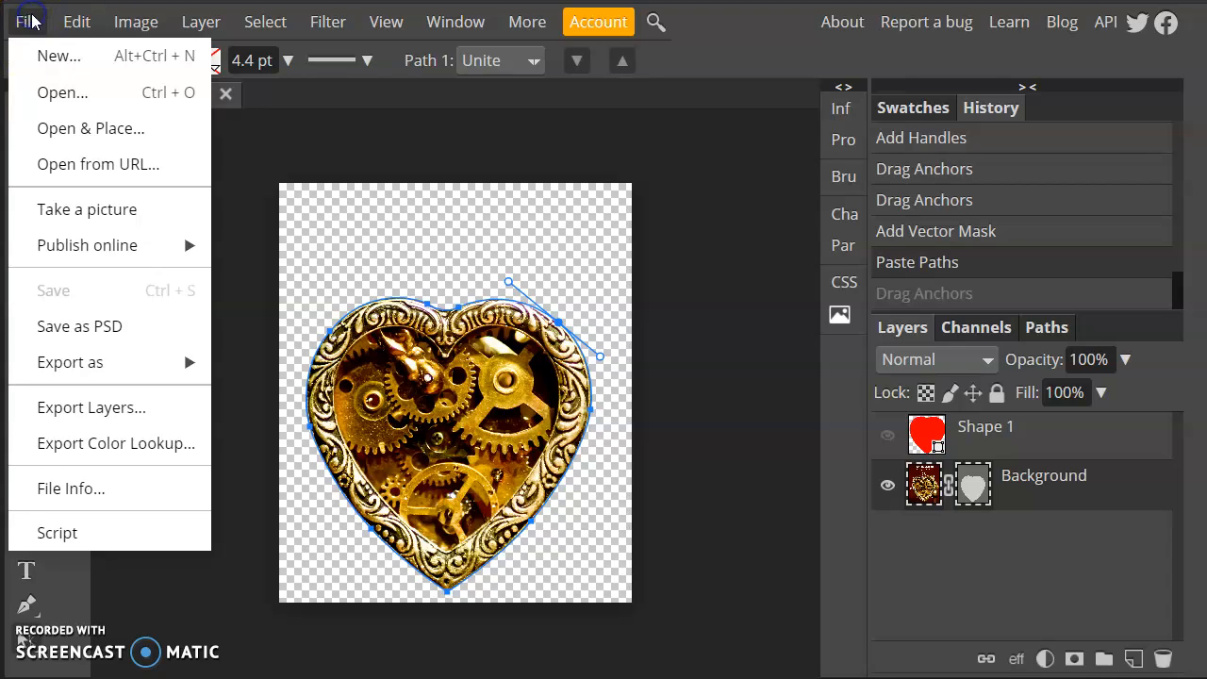
{"action": "left_click", "coordinate": [97, 337]}
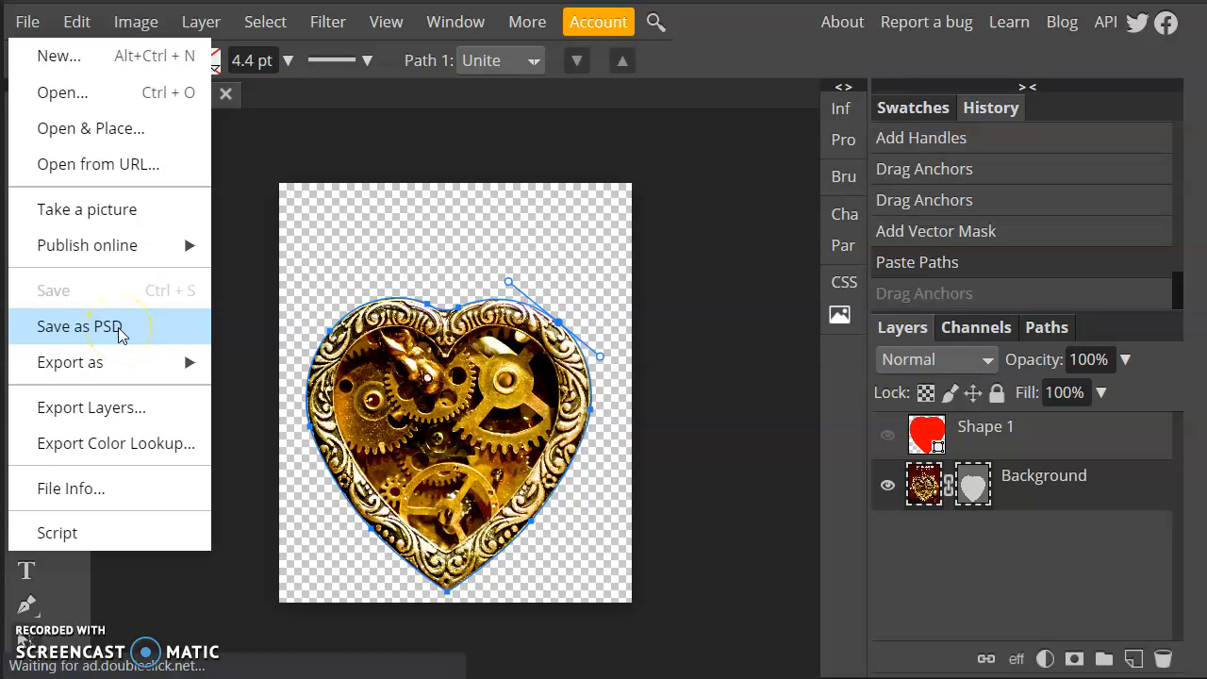
{"action": "left_click", "coordinate": [68, 330]}
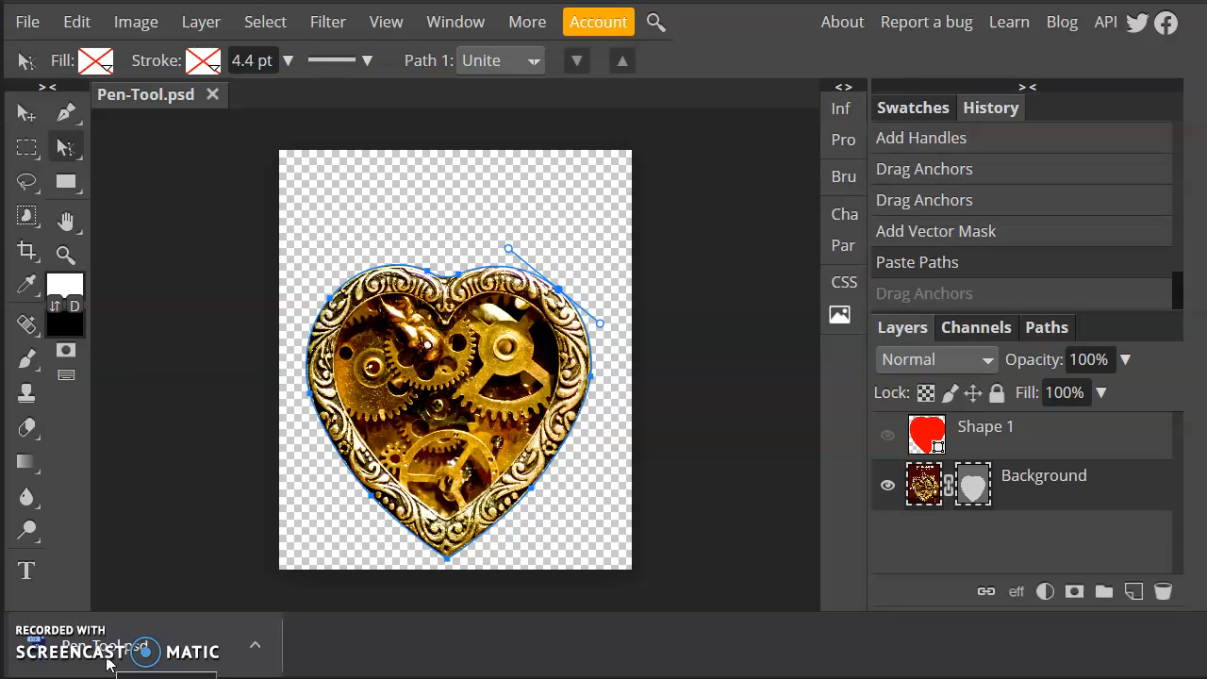
{"action": "left_click", "coordinate": [110, 658]}
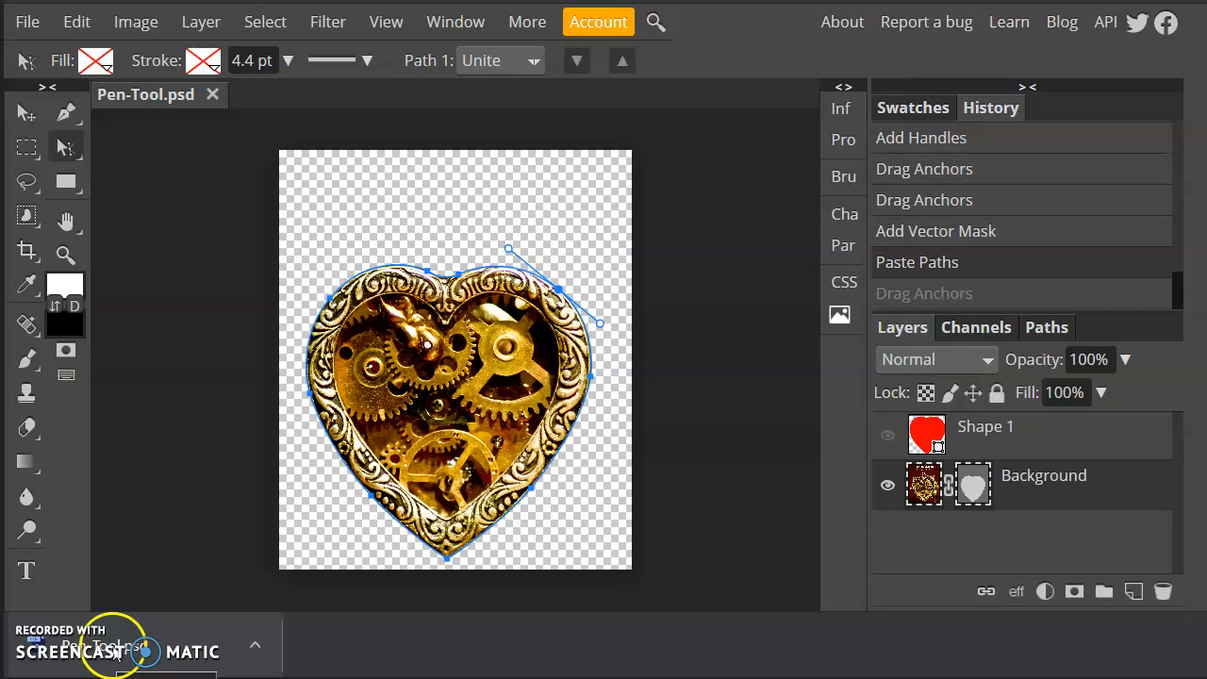